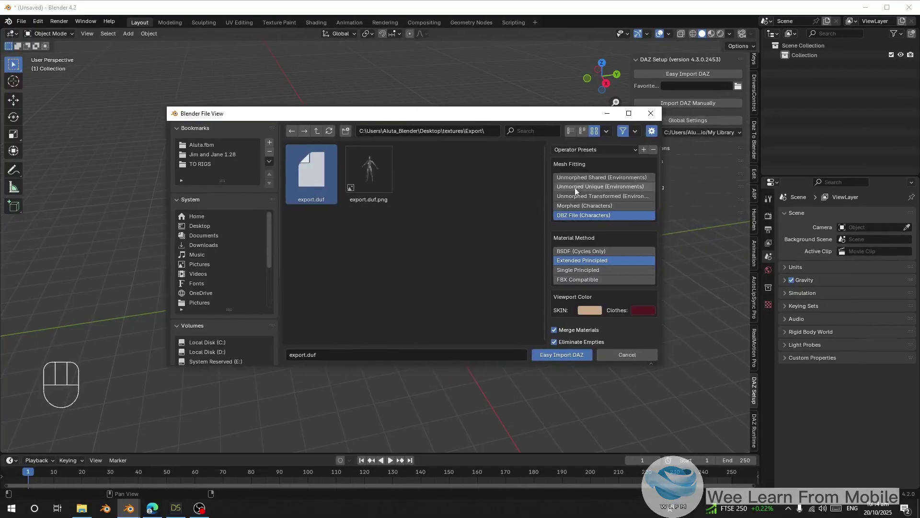
left_click(594, 149)
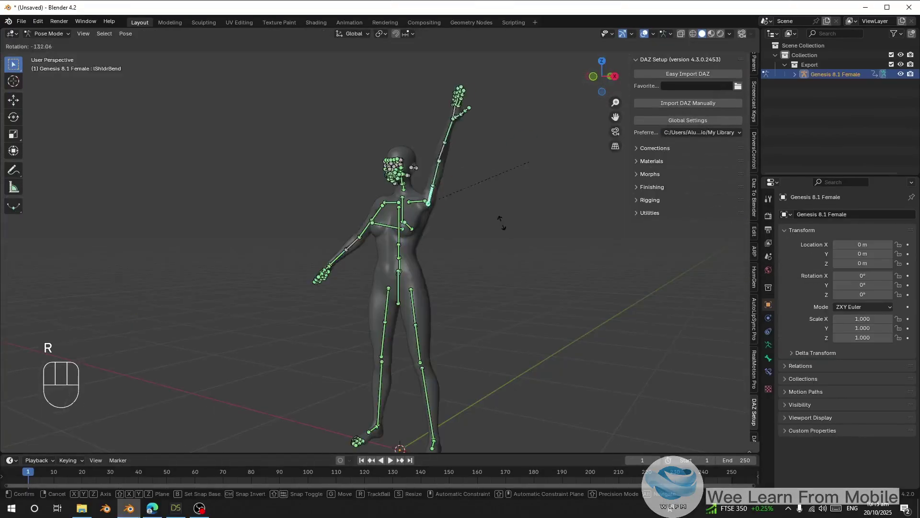
key("Escape")
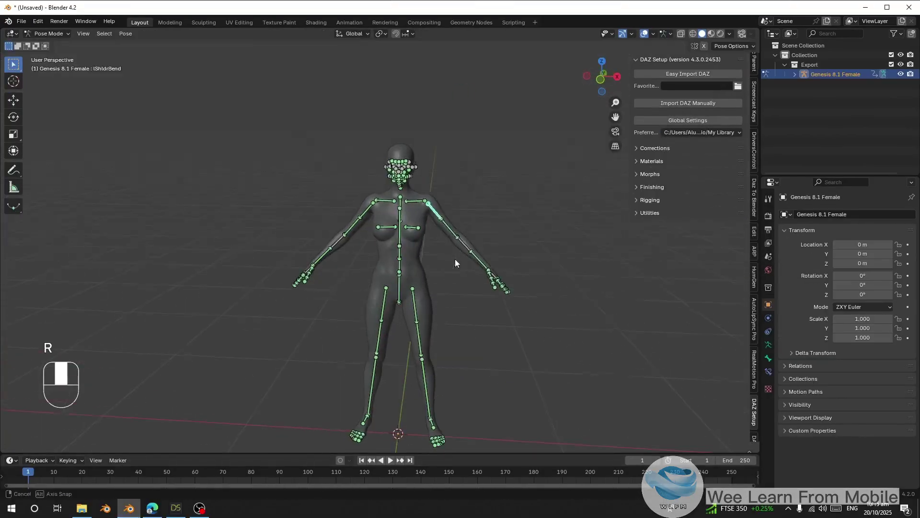
key("r")
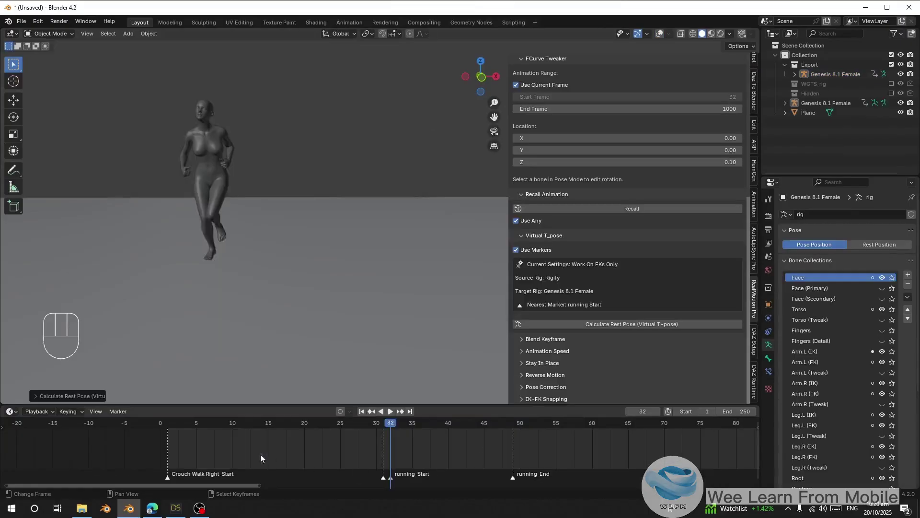
Play back the character's running animation and replay the timeline from the beginning of the Crouch Walk Right section
key("space")
key("space")
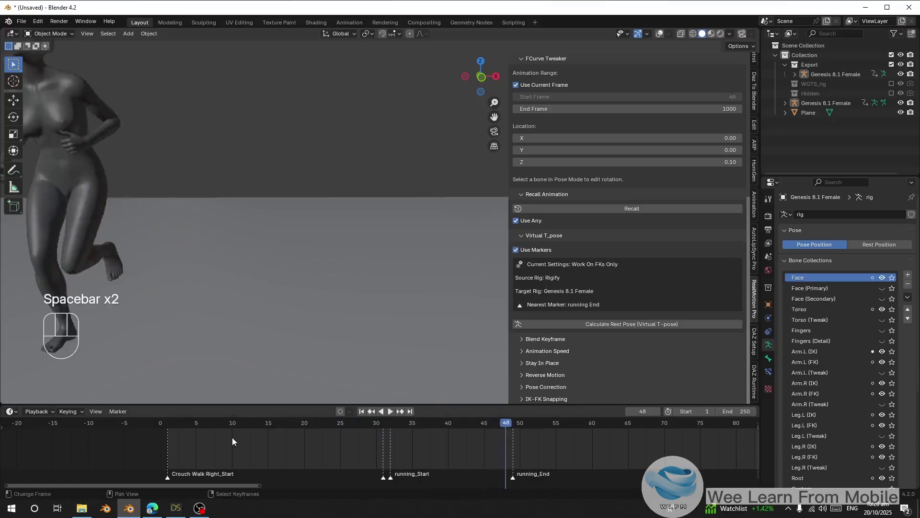
left_click(181, 426)
key("space")
scroll(364, 300, "down", 3)
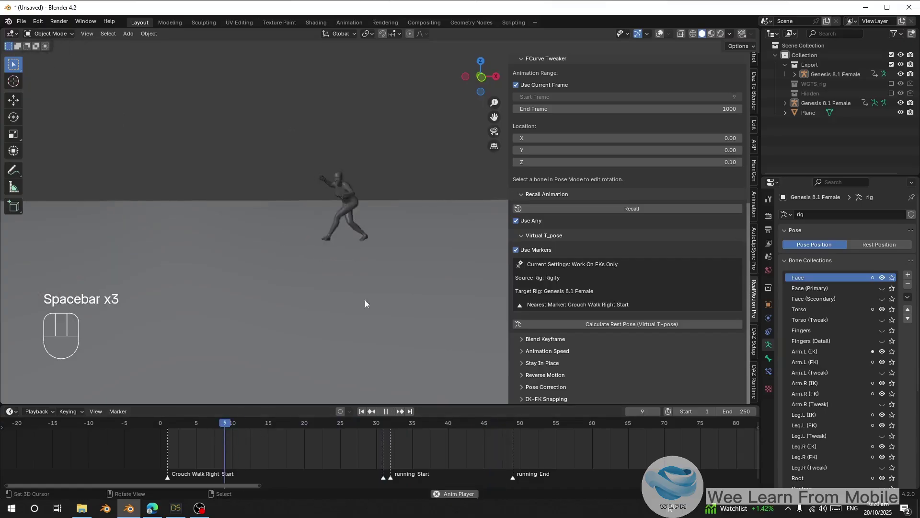
left_click(274, 448)
key("space")
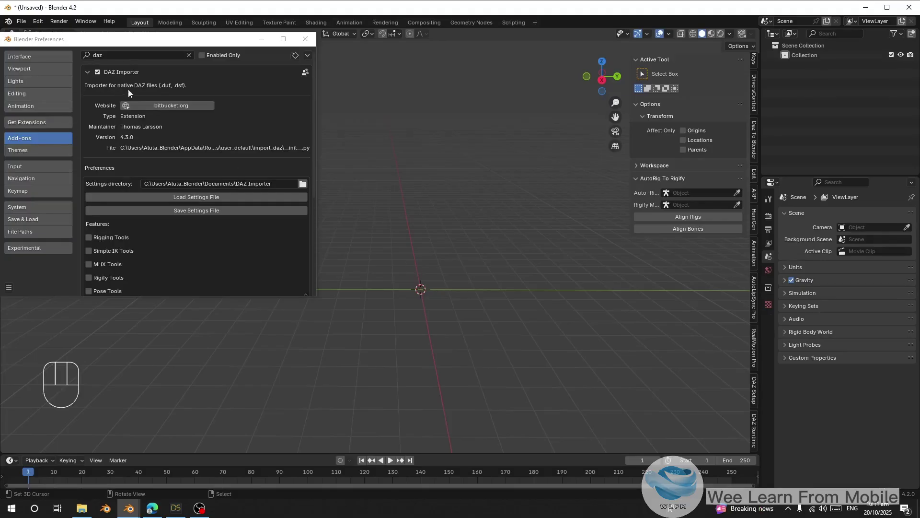
Enable the Rigify Tools and Rigging Tools features in the DAZ Importer add-on preferences and close the preferences
left_click(102, 87)
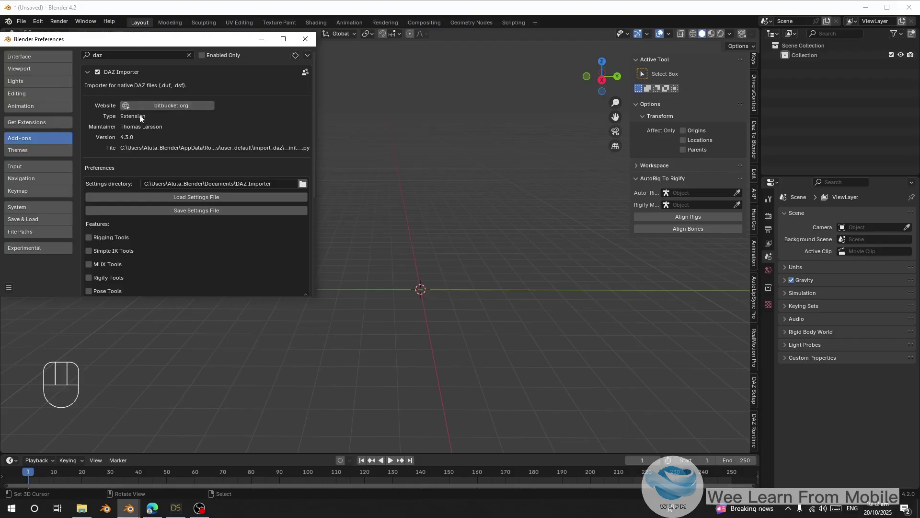
scroll(174, 148, "down", 6)
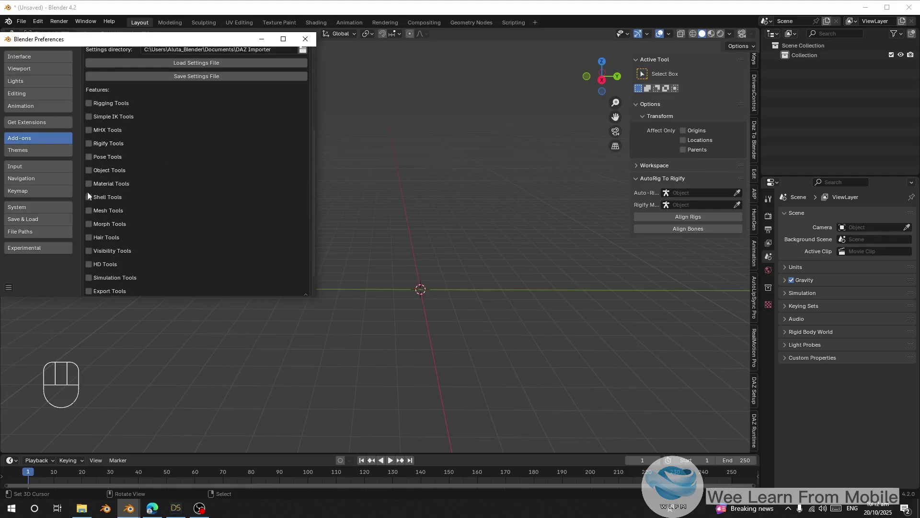
left_click(88, 144)
scroll(174, 214, "up", 5)
scroll(217, 200, "down", 4)
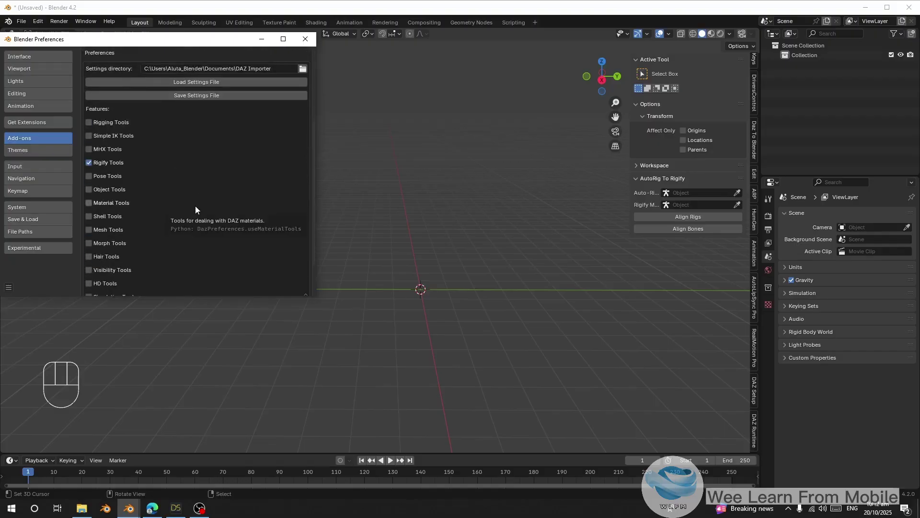
scroll(196, 210, "up", 4)
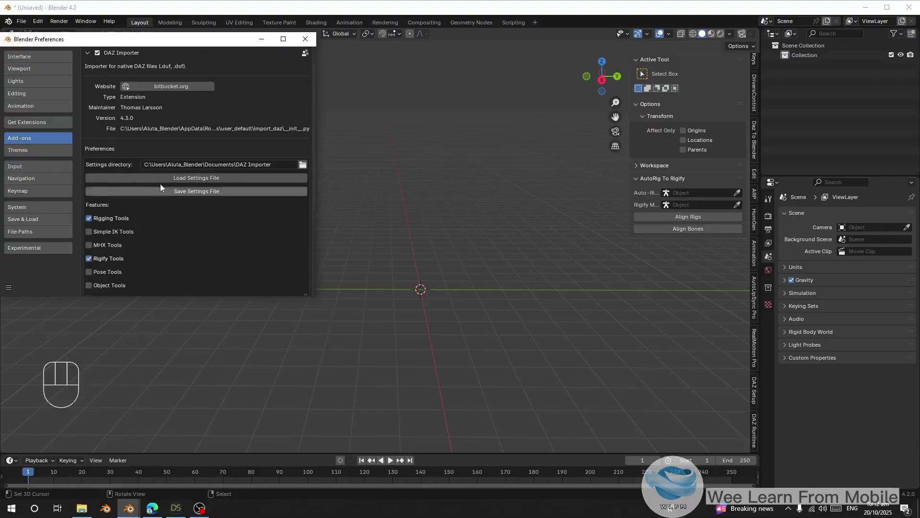
left_click(306, 39)
middle_click_drag(302, 182, 309, 194)
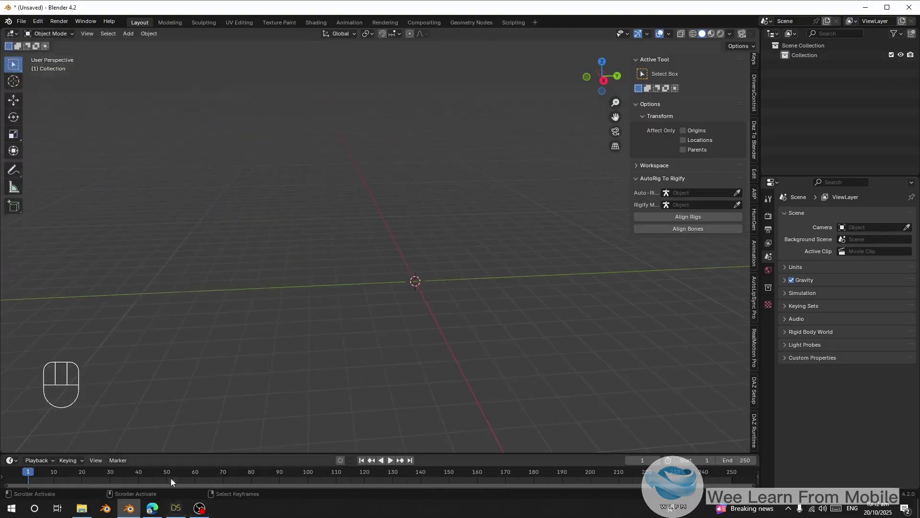
Switch to DAZ Studio and load the Genesis 8.1 Female Dev Load figure into the empty scene
left_click(176, 507)
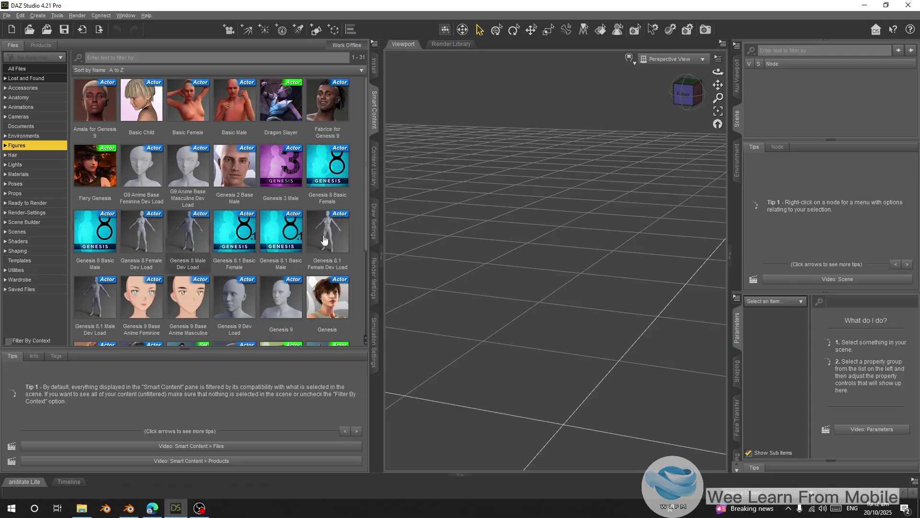
scroll(480, 297, "down", 3)
scroll(479, 296, "down", 6)
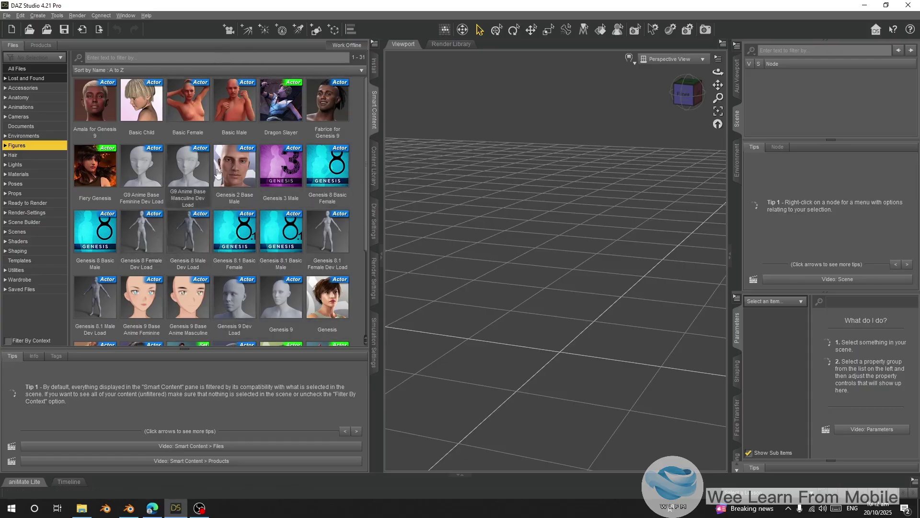
scroll(306, 225, "down", 3)
scroll(321, 242, "up", 3)
double_click(328, 251)
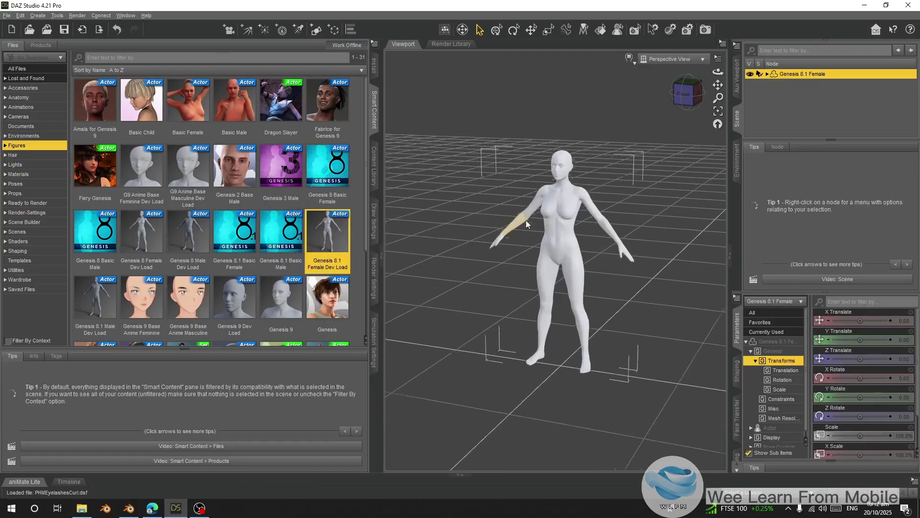
left_click(475, 315)
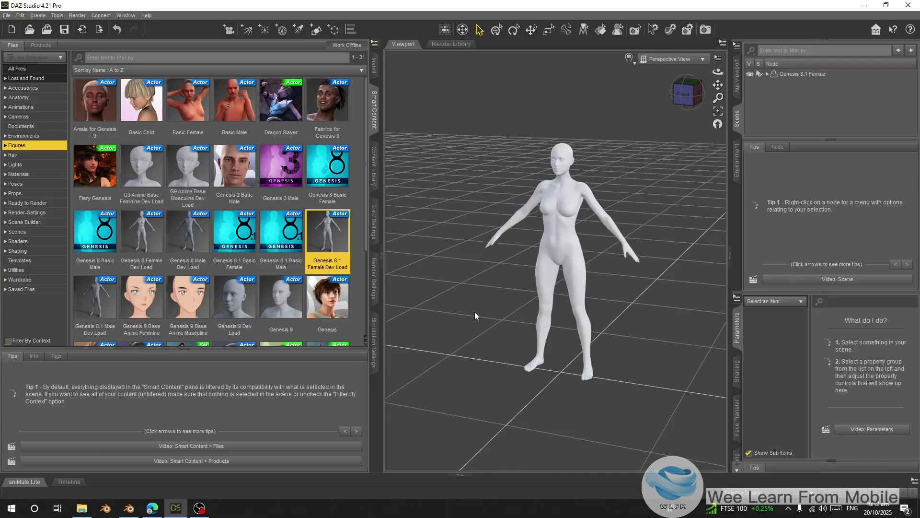
Select the Genesis 8.1 Female figure and adjust its Chest Scale to about 10.9% and Nipples to about 30.4%
left_click(794, 77)
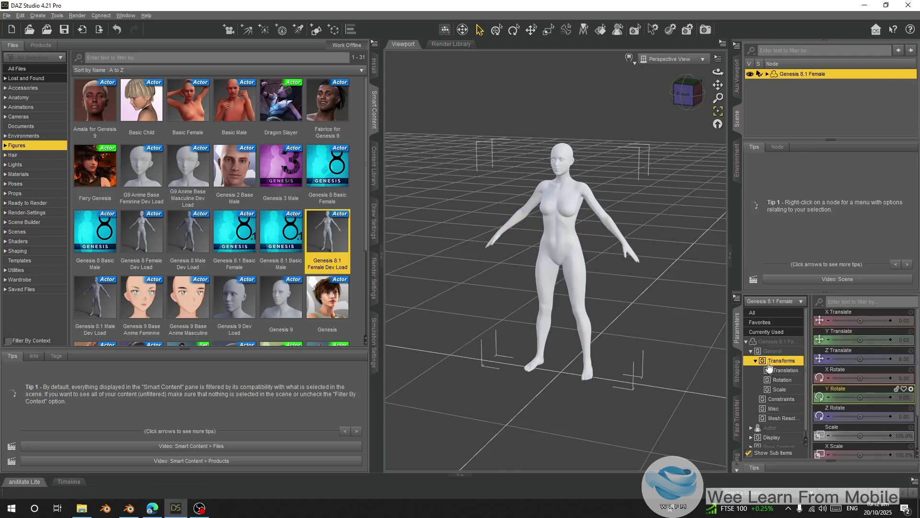
left_click_drag(872, 435, 861, 452)
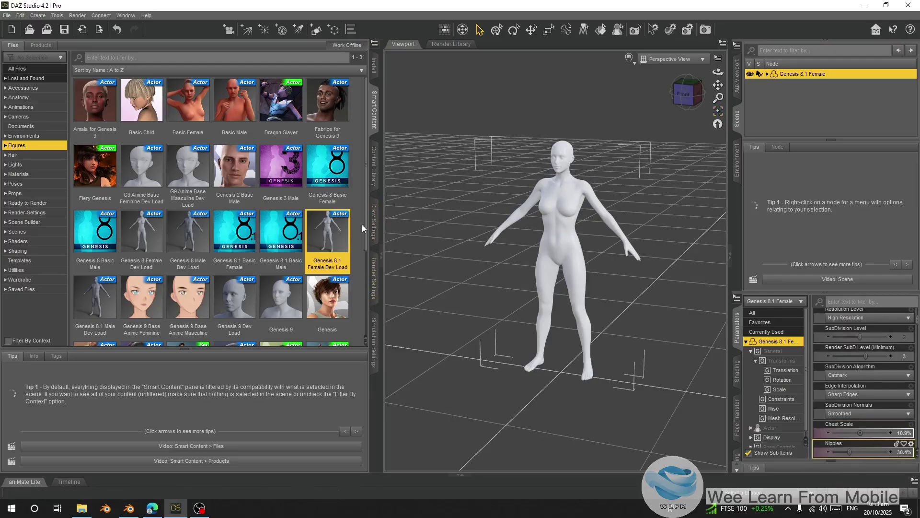
Run the Diffeomorphic export_to_blender script and set the save location to the Desktop\textures\Export folder
left_click(374, 178)
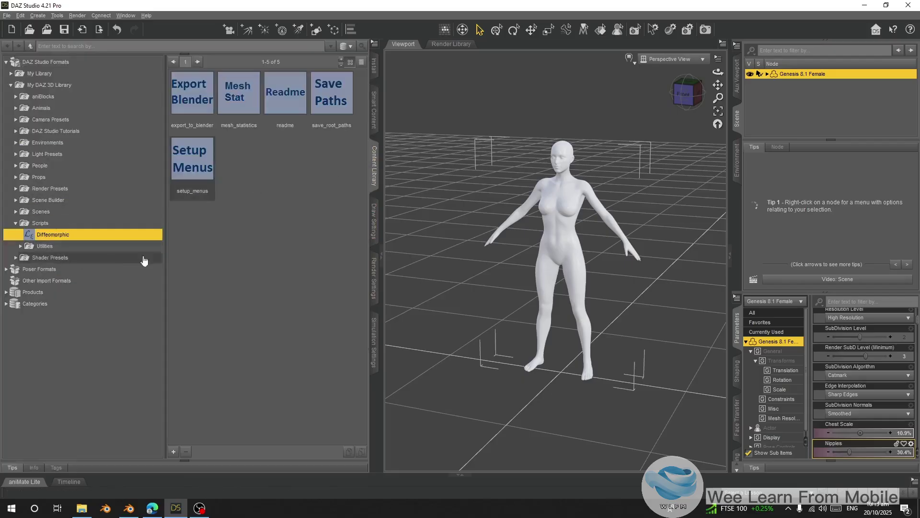
double_click(205, 126)
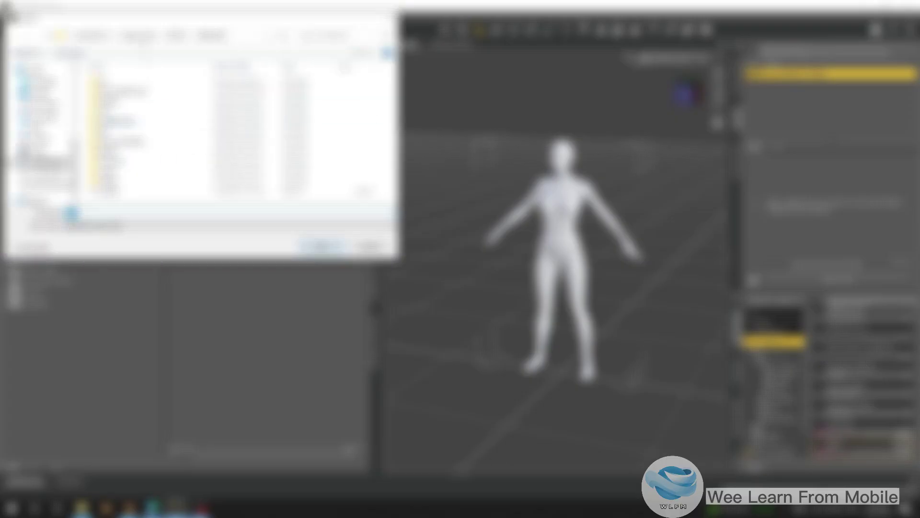
left_click(259, 35)
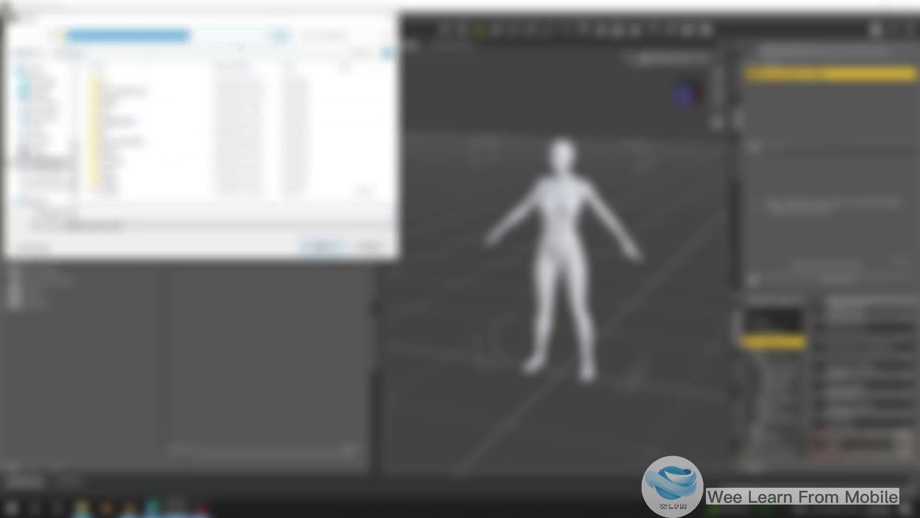
key("ctrl+v")
key("Return")
Save the figure as export.dbz, accepting the default DBZ export options
left_click(67, 215)
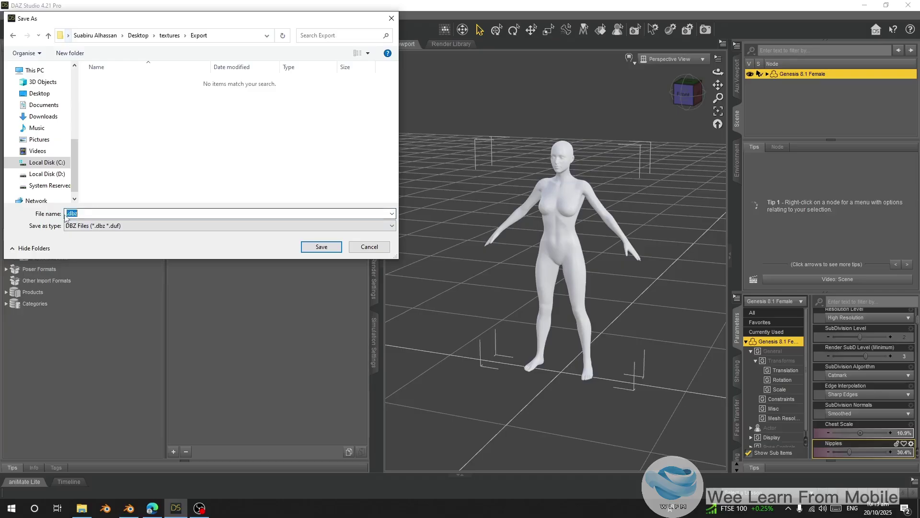
left_click(66, 215)
type("export")
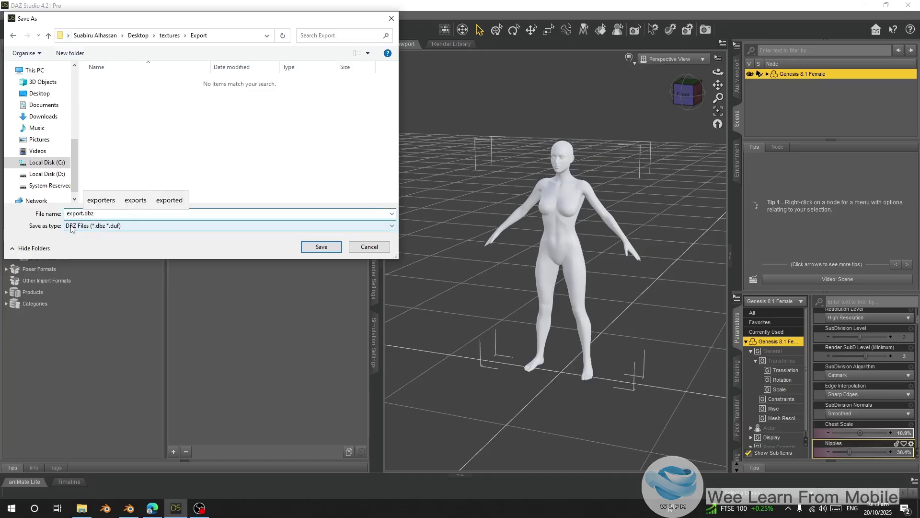
left_click(322, 246)
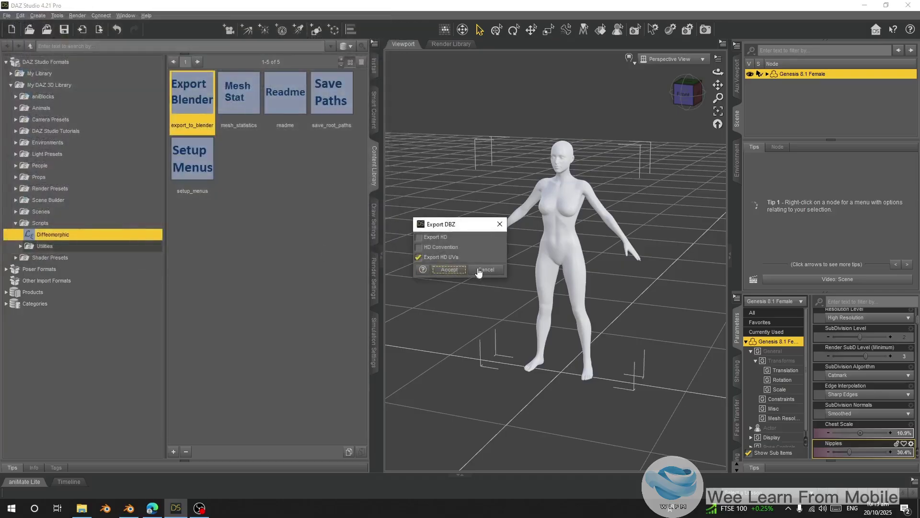
left_click(449, 270)
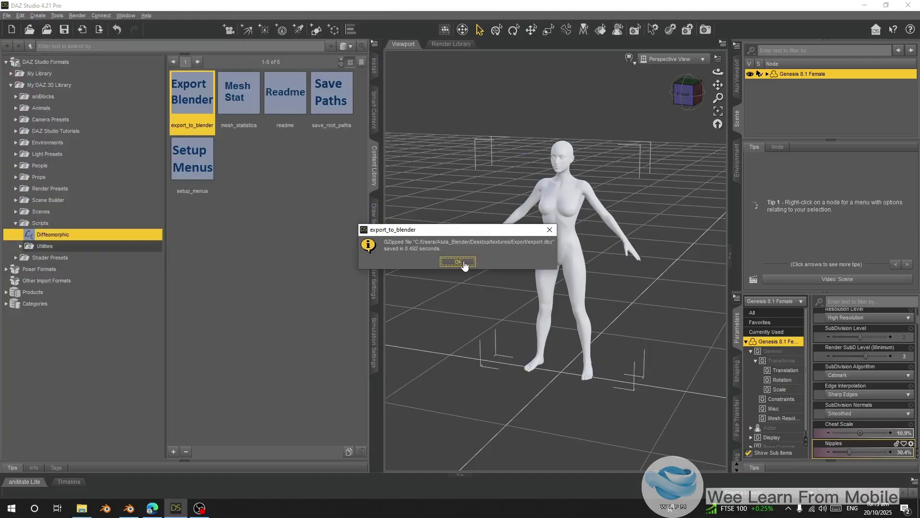
left_click(465, 265)
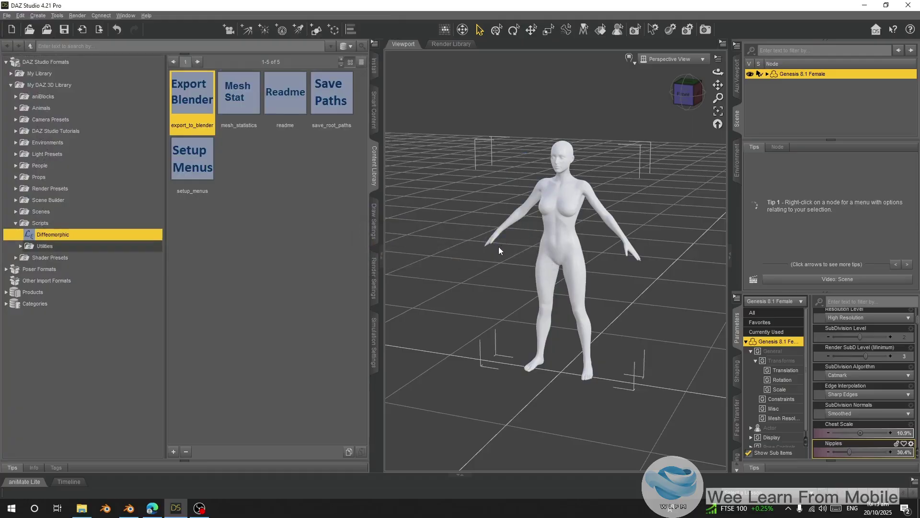
Save the scene as a DSON user file named export in the Desktop\textures\Export folder
left_click(167, 39)
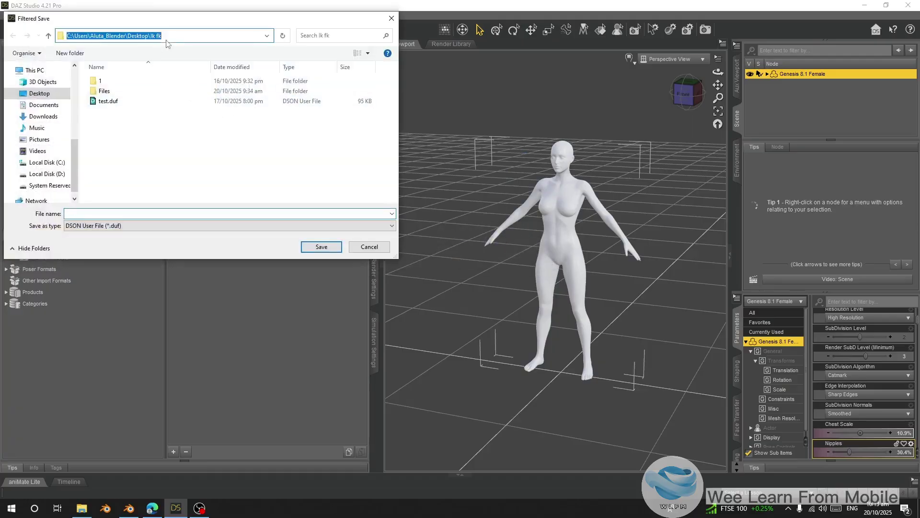
type("C:\\Users\\Aluta_Blender\\Desktop\\textures\\Export")
left_click(282, 35)
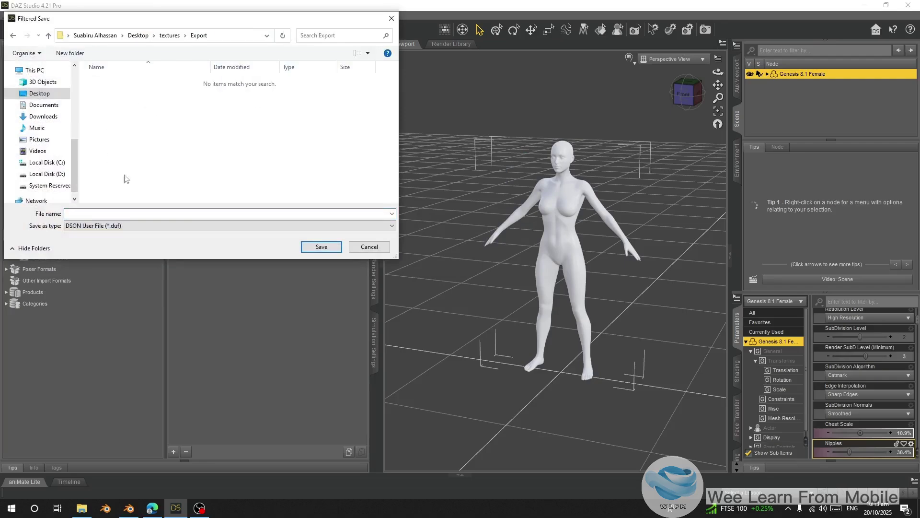
type("export")
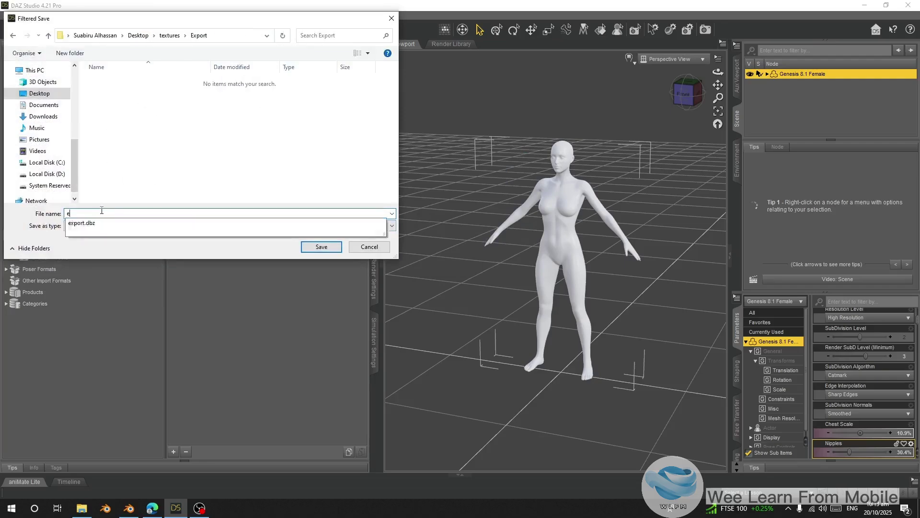
left_click(321, 246)
left_click(392, 279)
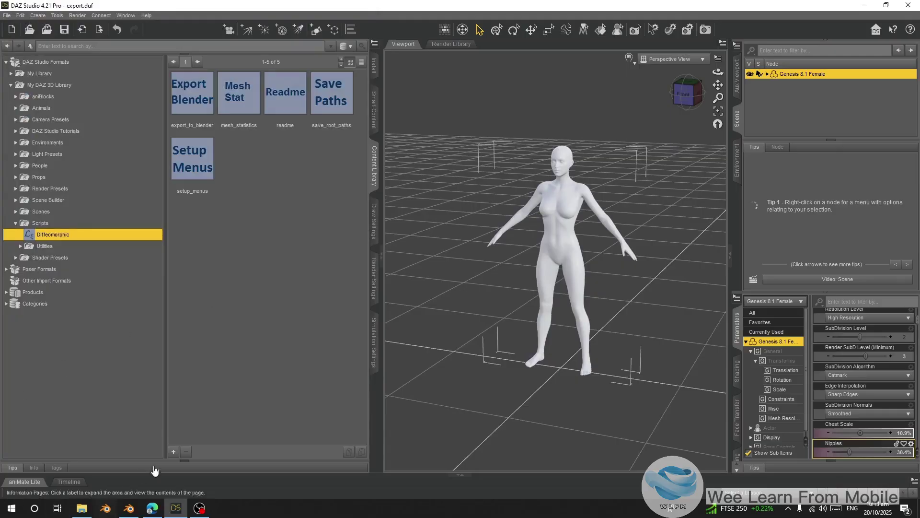
Switch to Blender, open the DAZ Setup tools and accept the DAZ importer's Global Settings as they are
left_click(129, 507)
middle_click_drag(507, 246, 522, 263)
left_click(755, 430)
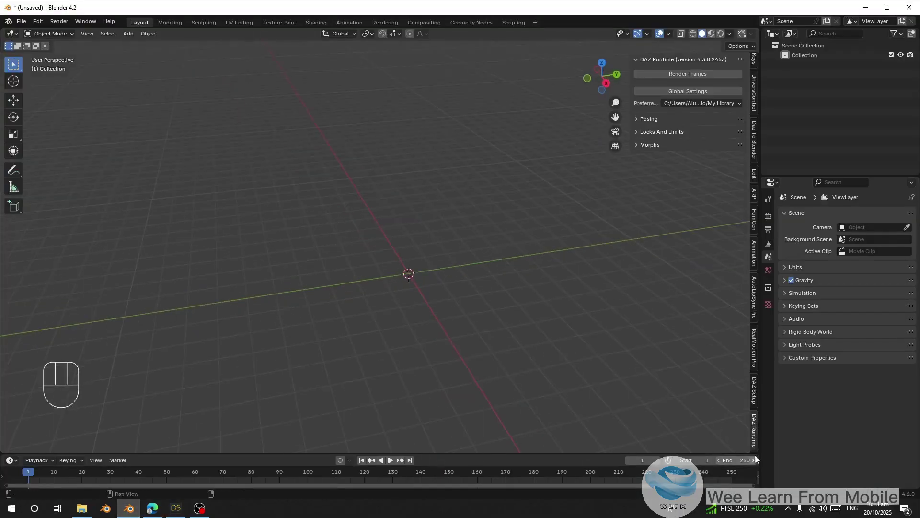
left_click(755, 394)
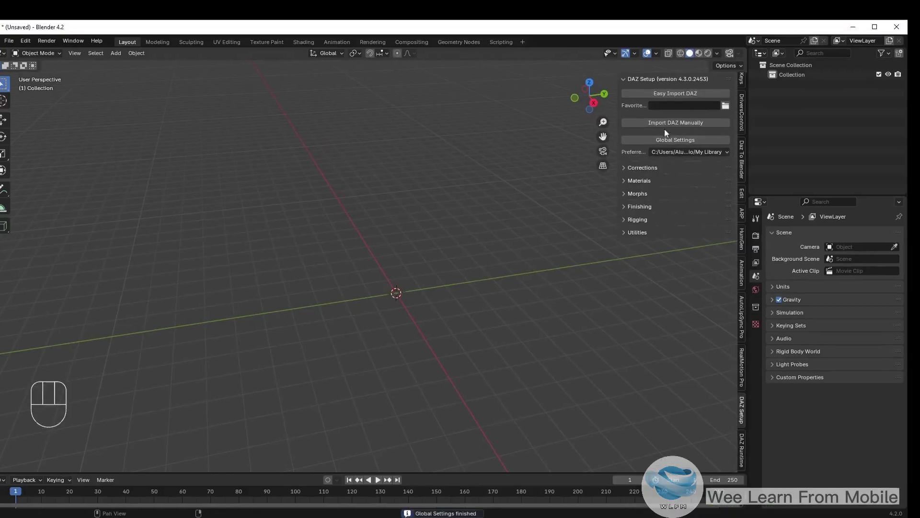
left_click(663, 139)
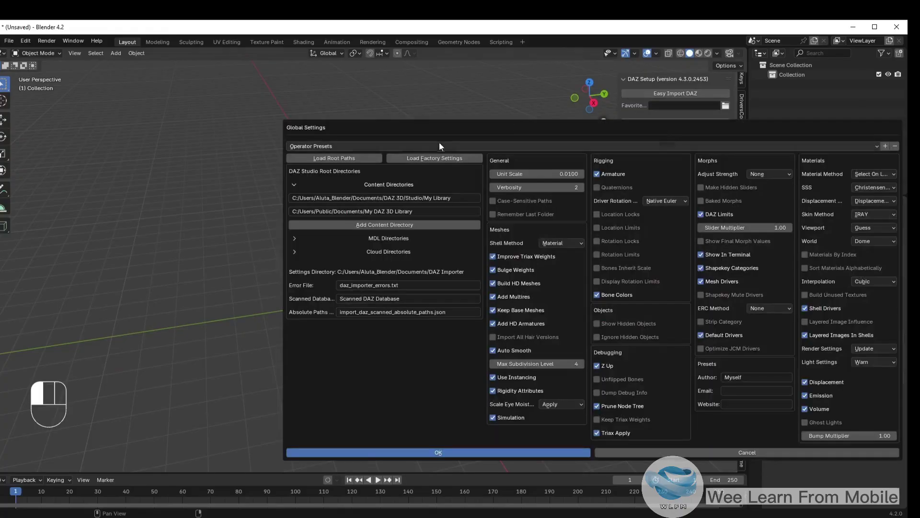
left_click_drag(432, 125, 229, 77)
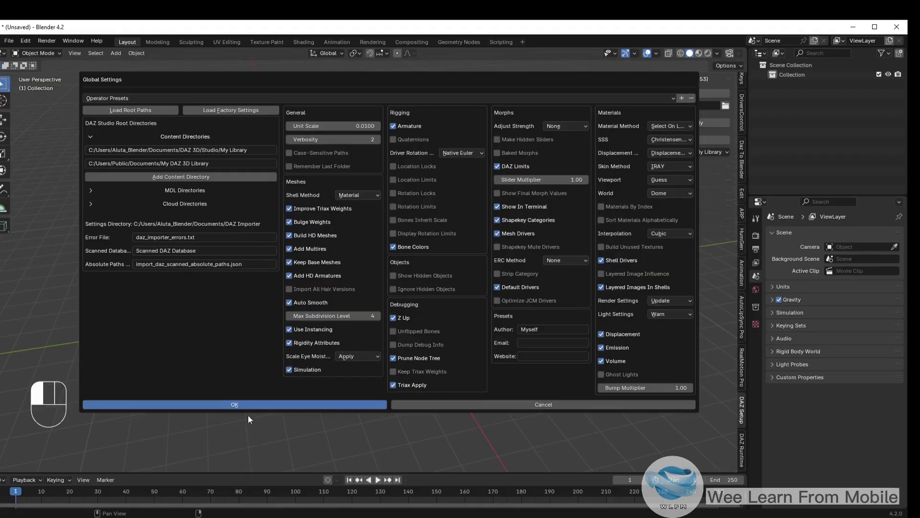
left_click(231, 404)
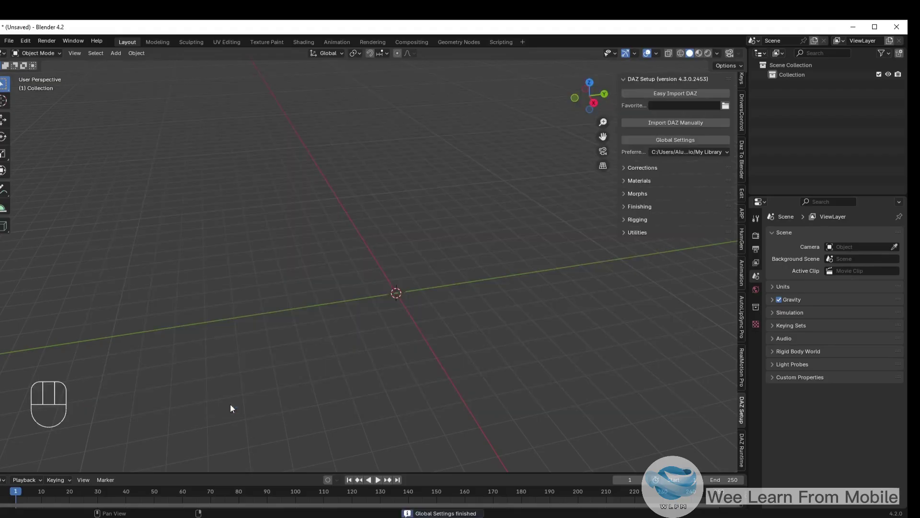
Start an Easy DAZ import and select export.duf in the Desktop\textures\Export folder
left_click(665, 97)
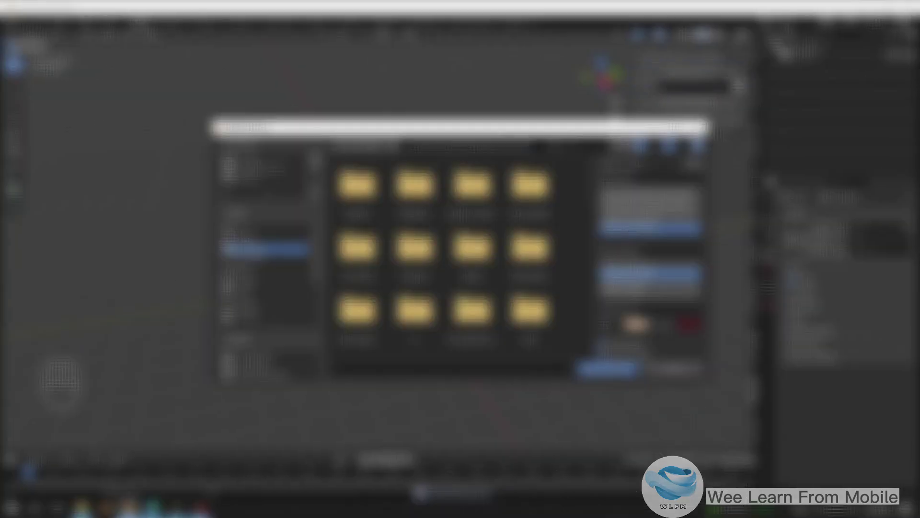
double_click(467, 252)
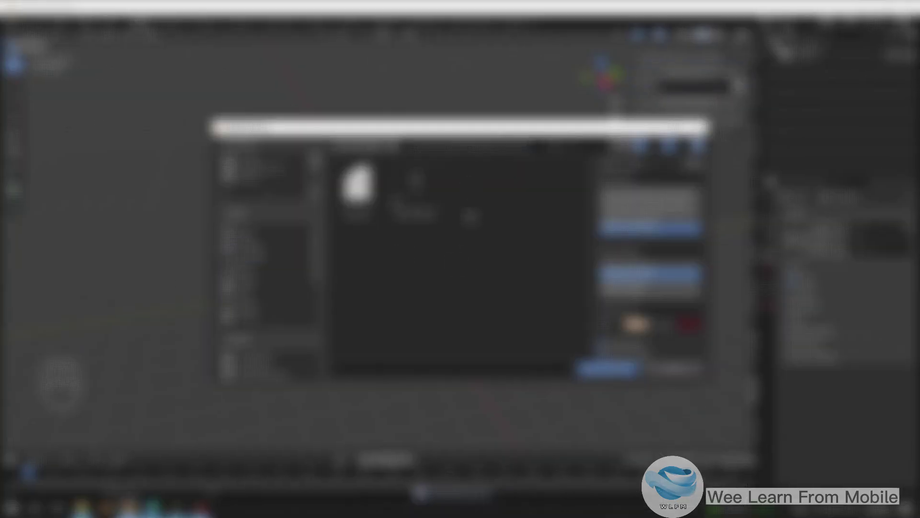
left_click(355, 190)
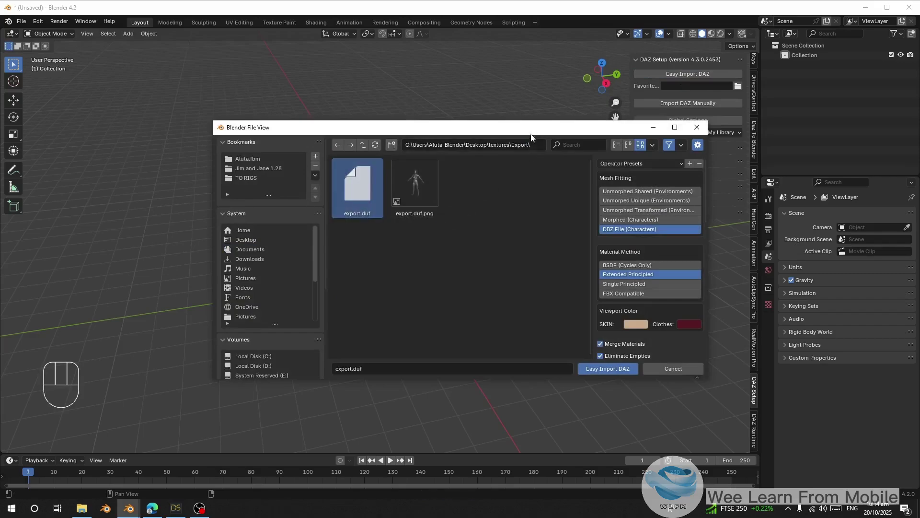
left_click_drag(531, 135, 485, 122)
Apply the second Genesis 8 operator preset, enable Body morphs in addition, and run the Easy DAZ import
left_click(575, 149)
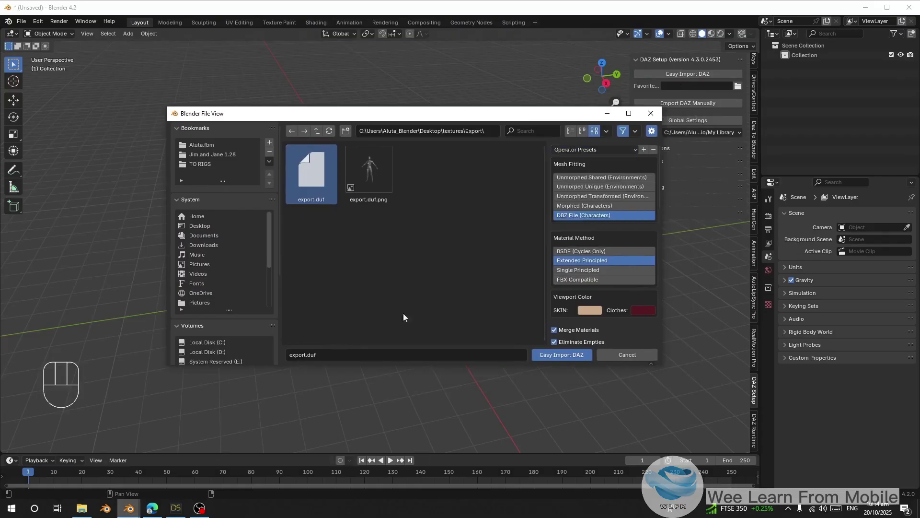
left_click(577, 149)
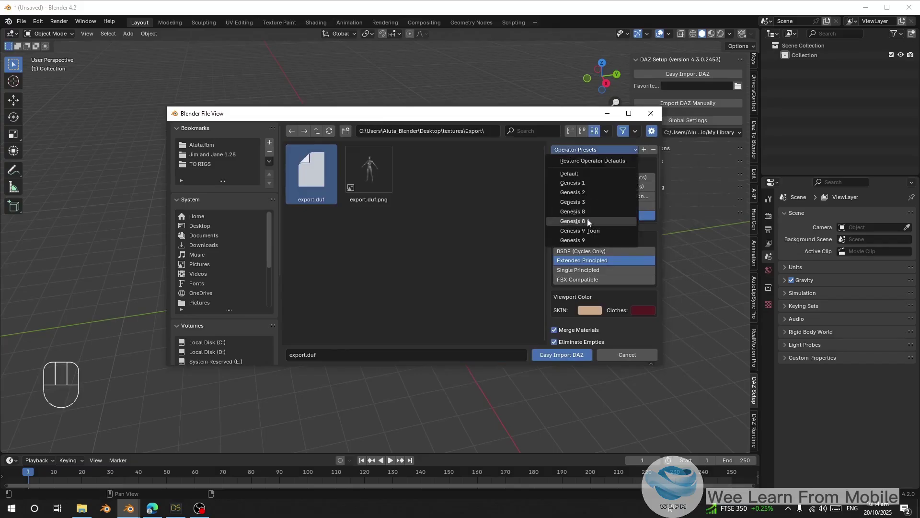
scroll(634, 256, "down", 10)
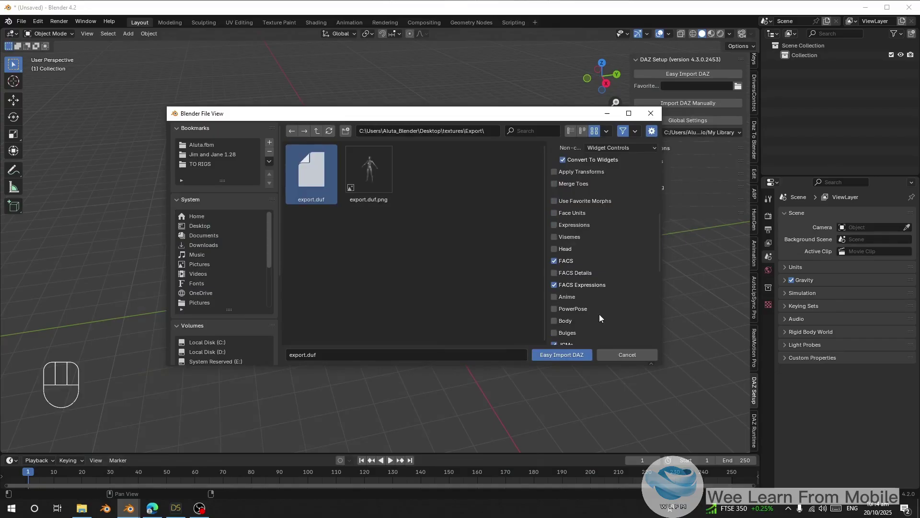
scroll(599, 315, "down", 2)
left_click(588, 282)
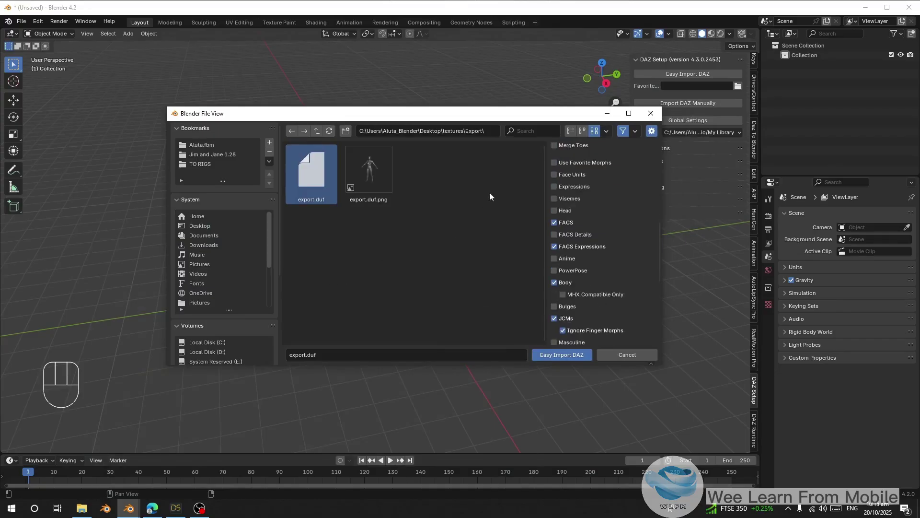
left_click(556, 354)
Select the imported Genesis 8.1 Female armature and switch it to Pose Mode
key("KP_Decimal")
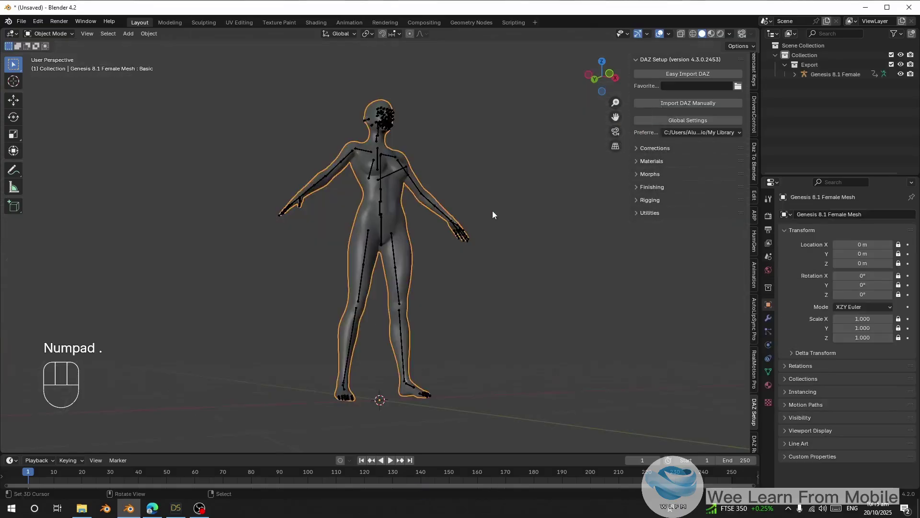
middle_click_drag(428, 208, 484, 201)
left_click(409, 229)
left_click(50, 33)
left_click(48, 66)
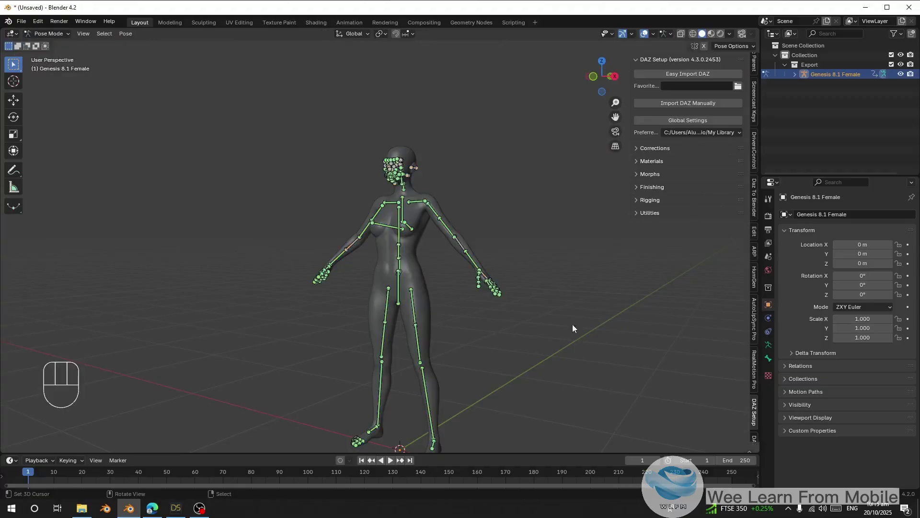
Test how the figure deforms by rotating the left upper arm and left collar bones, cancelling each rotation
left_click(441, 212)
key("r")
right_click(440, 268)
middle_click_drag(410, 229, 442, 241)
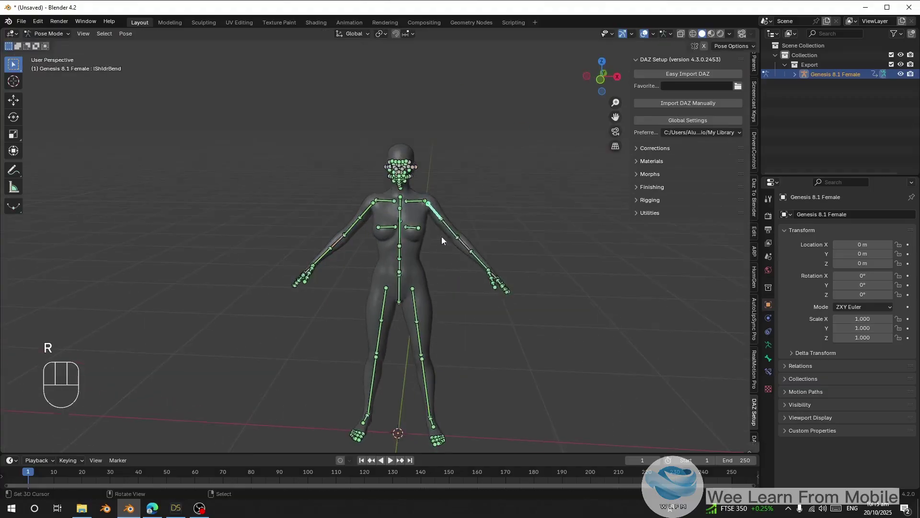
left_click(419, 202)
key("r")
right_click(507, 257)
key("space")
key("space")
scroll(468, 209, "up", 6)
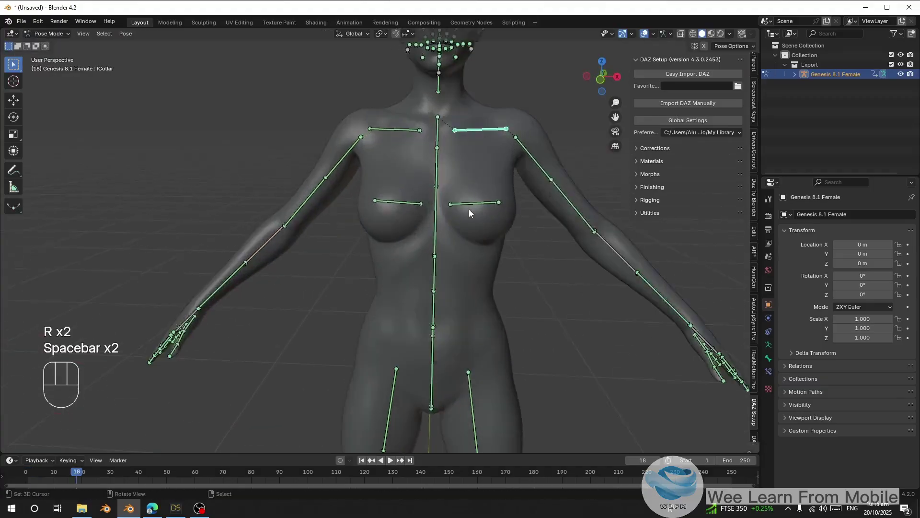
middle_click_drag(468, 209, 443, 243)
Return the armature to Object Mode and convert it to a Rigify rig
left_click(47, 34)
left_click(48, 44)
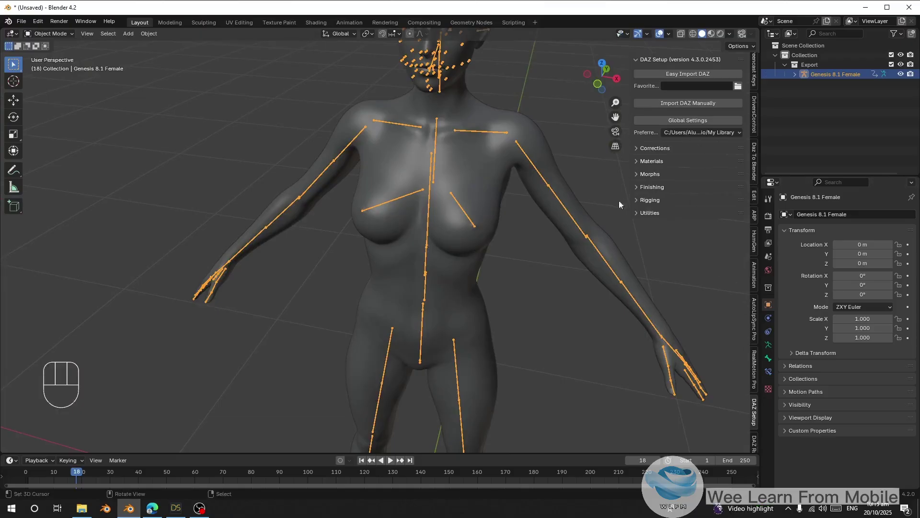
left_click(669, 200)
left_click(665, 211)
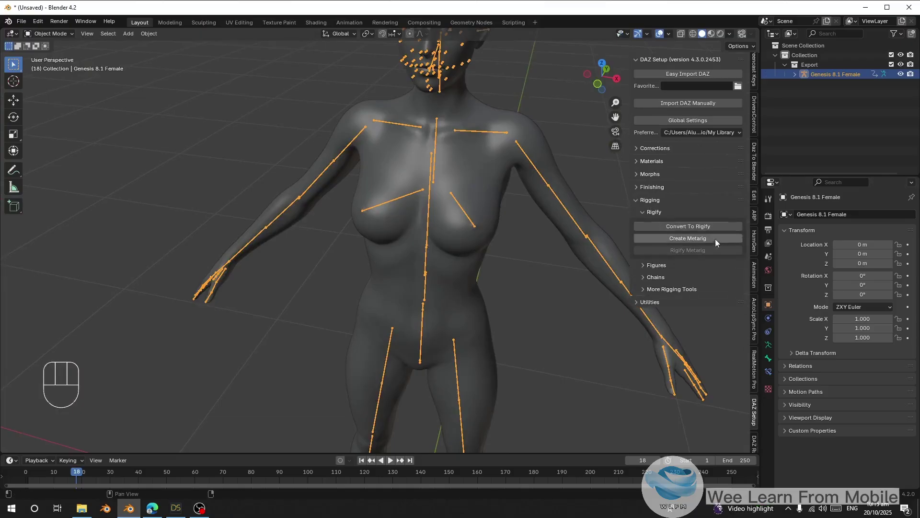
key("shift+c")
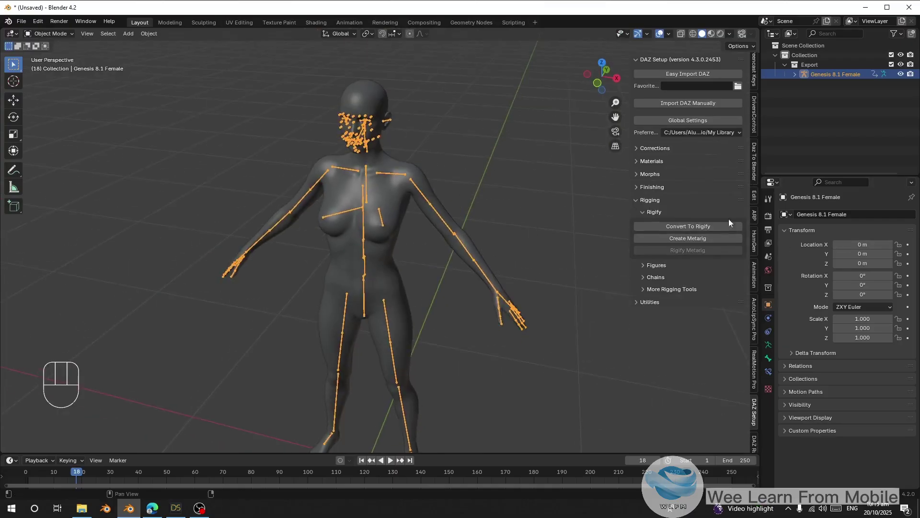
left_click(665, 227)
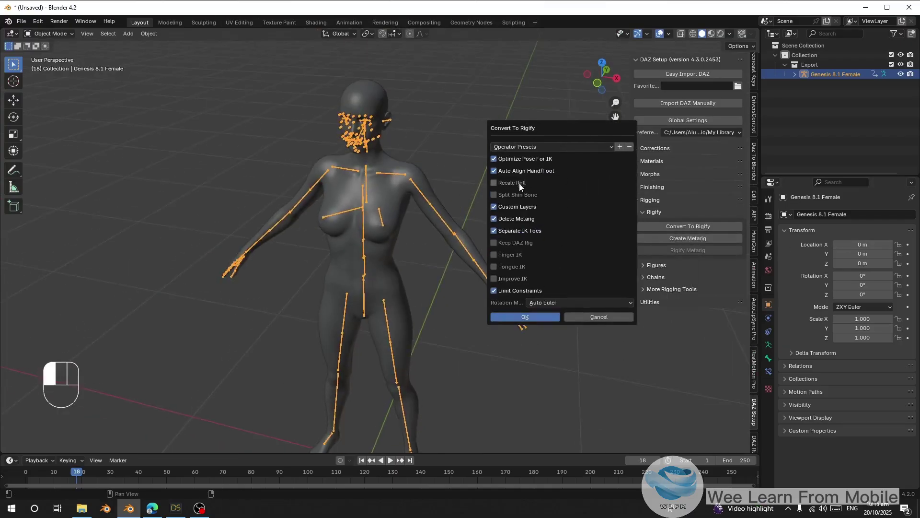
left_click(526, 291)
left_click(504, 183)
Enter Pose Mode on the converted rig and test-move the left hand IK control, cancelling each move
left_click(48, 34)
left_click(44, 67)
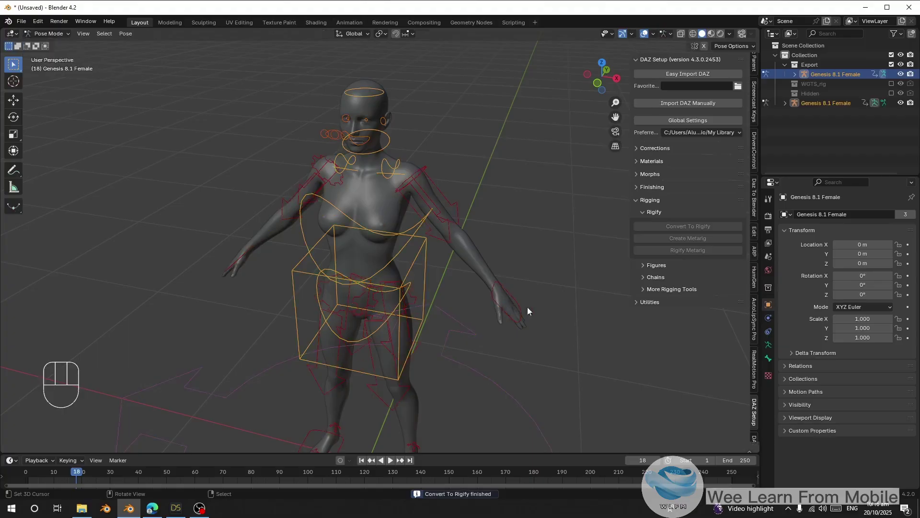
left_click(518, 316)
key("g")
right_click(424, 286)
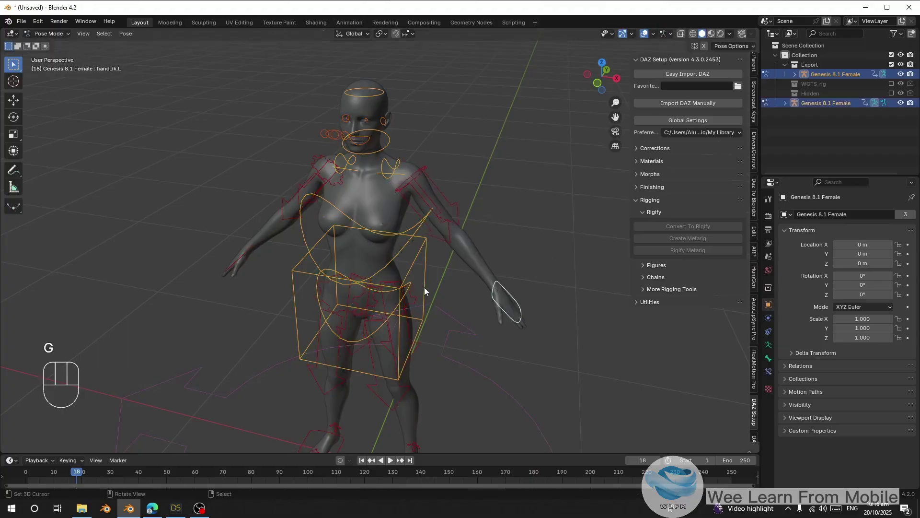
middle_click_drag(501, 338, 461, 328)
key("g")
right_click(744, 323)
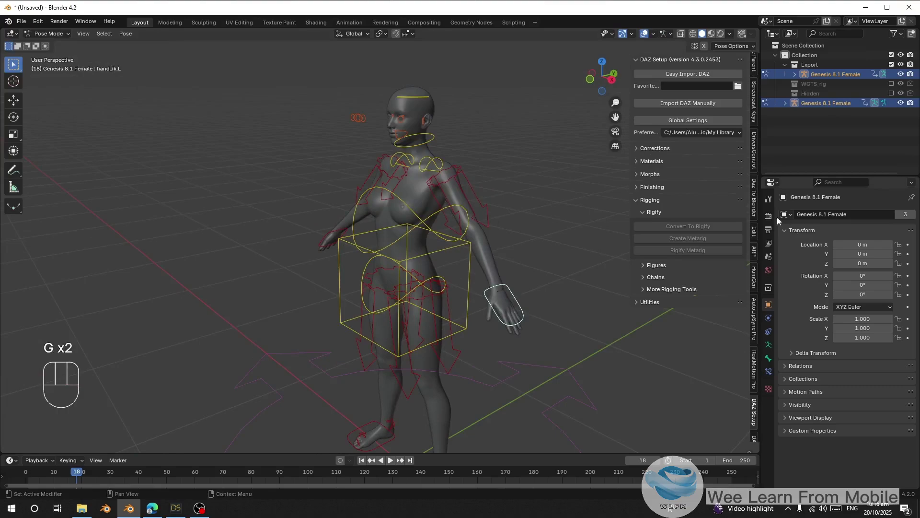
Enable Simplify in the scene's render settings and set the viewport Max Subdivision to 0
left_click(768, 216)
left_click(791, 398)
left_click(784, 398)
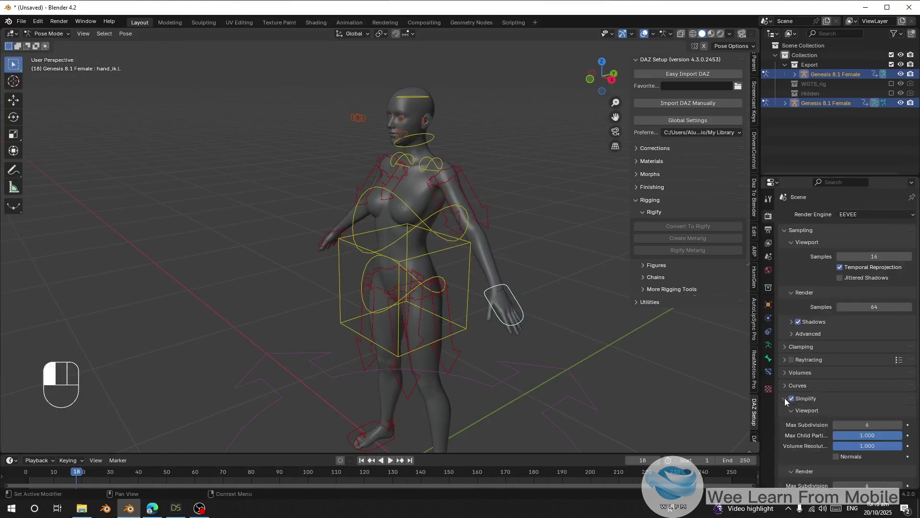
Test the viewport response by moving the left hand and left foot IK controls
key("g")
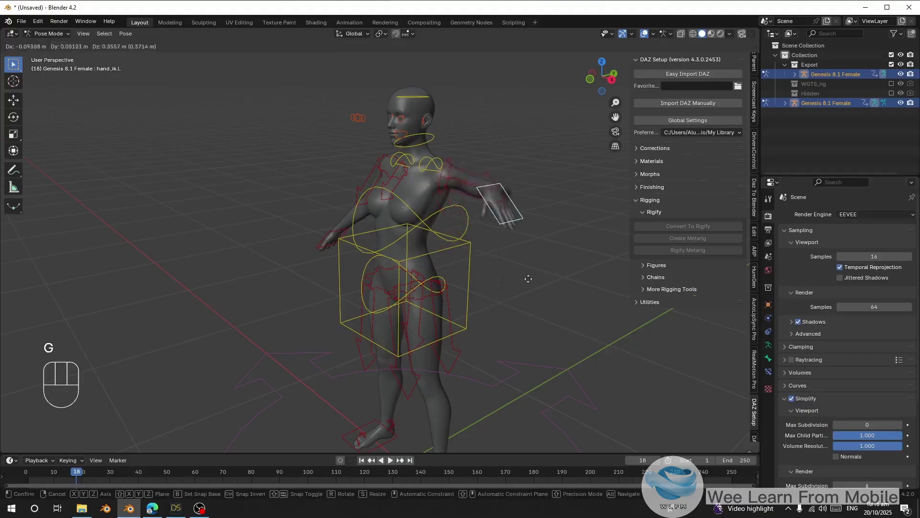
right_click(493, 310)
middle_click_drag(413, 300, 461, 307)
key("g")
left_click(408, 316)
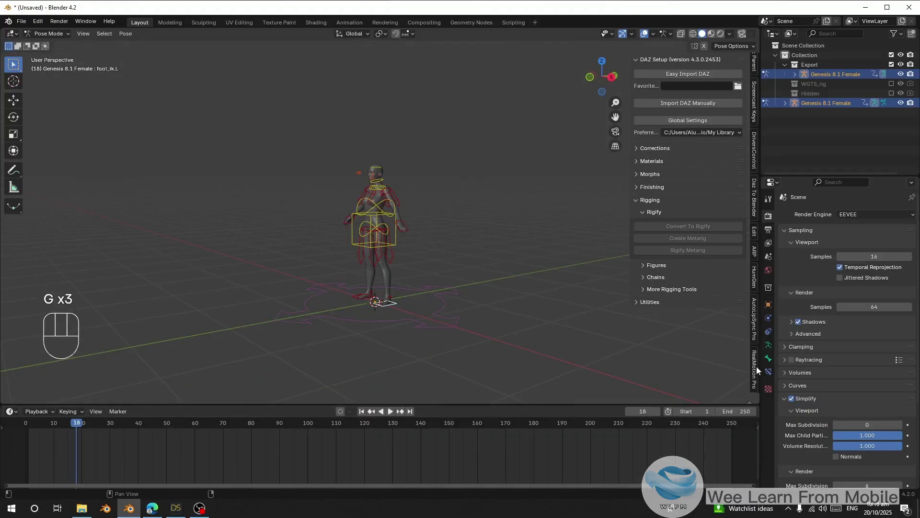
Switch the Rigify rig back to Object Mode
left_click(41, 35)
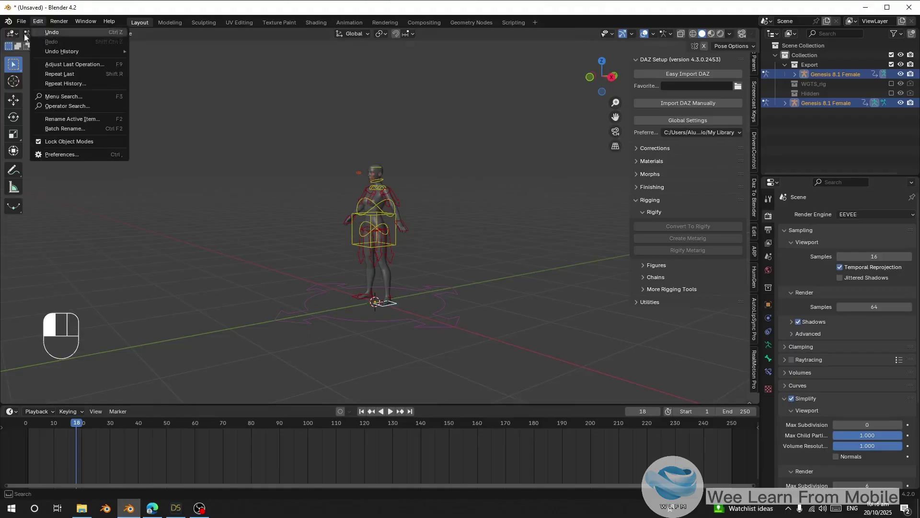
left_click(77, 69)
left_click(58, 35)
left_click(57, 44)
Select the Genesis 8.1 Female mesh and look through its list of shape keys
scroll(378, 223, "up", 5)
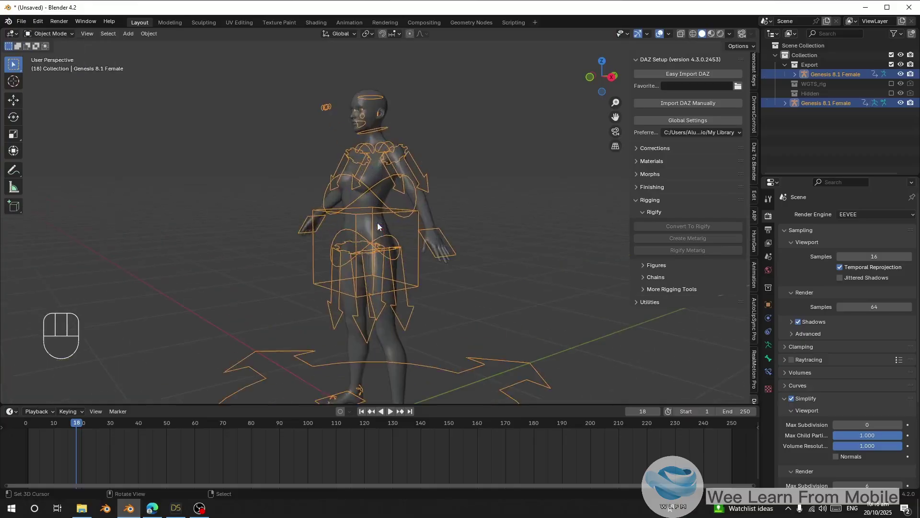
right_click(372, 204)
left_click(769, 374)
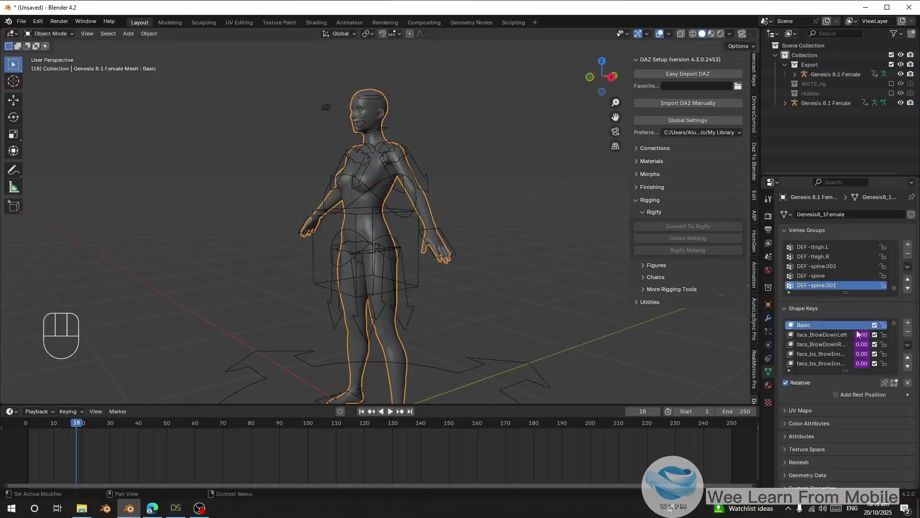
left_click_drag(896, 325, 903, 288)
Assign the Genesis 8.1 Female rig in the RealMotion Pro settings and set the rig choice to Rigify
right_click(398, 214)
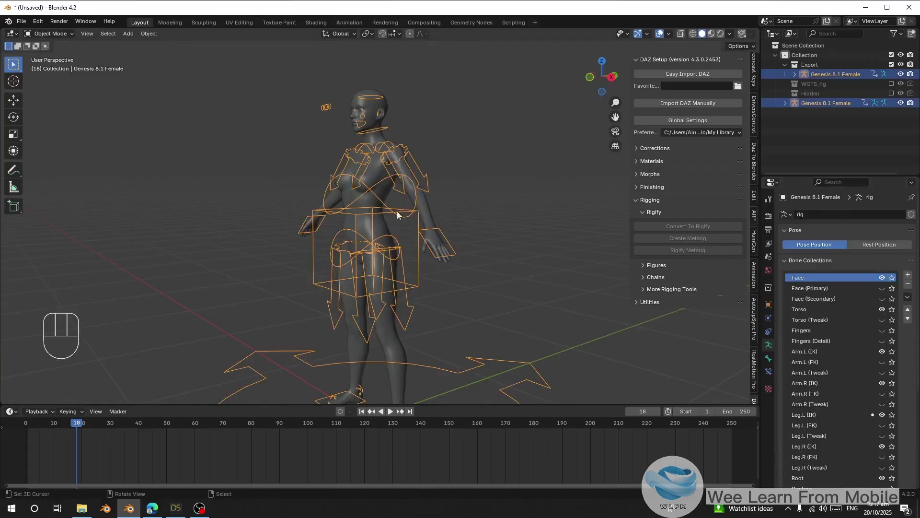
left_click(755, 370)
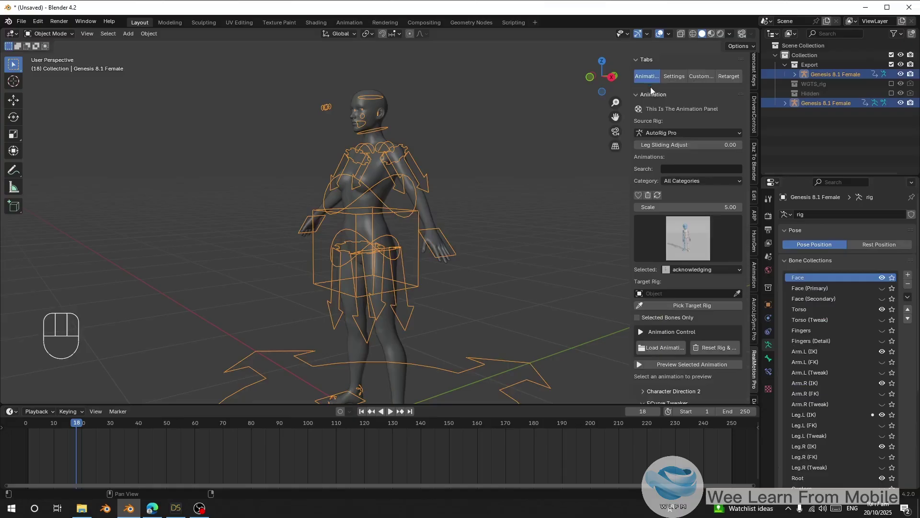
left_click(685, 76)
left_click_drag(629, 98, 510, 115)
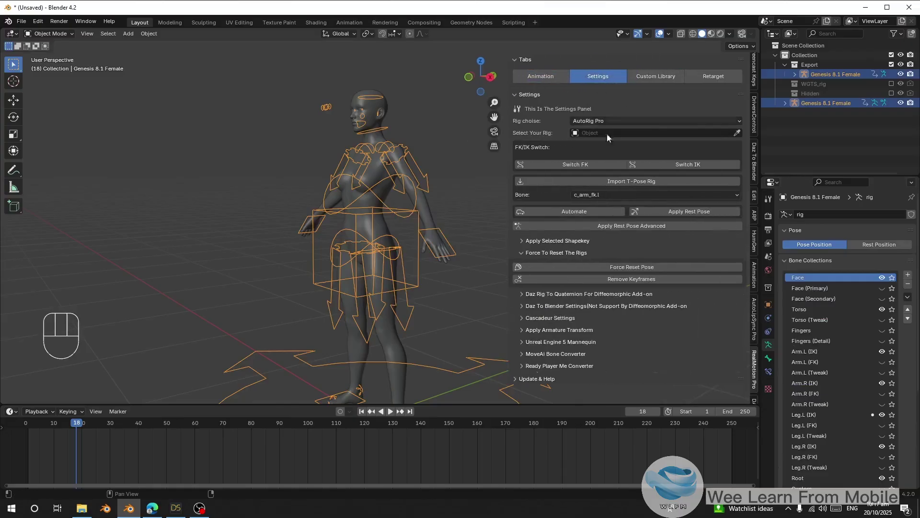
left_click(737, 133)
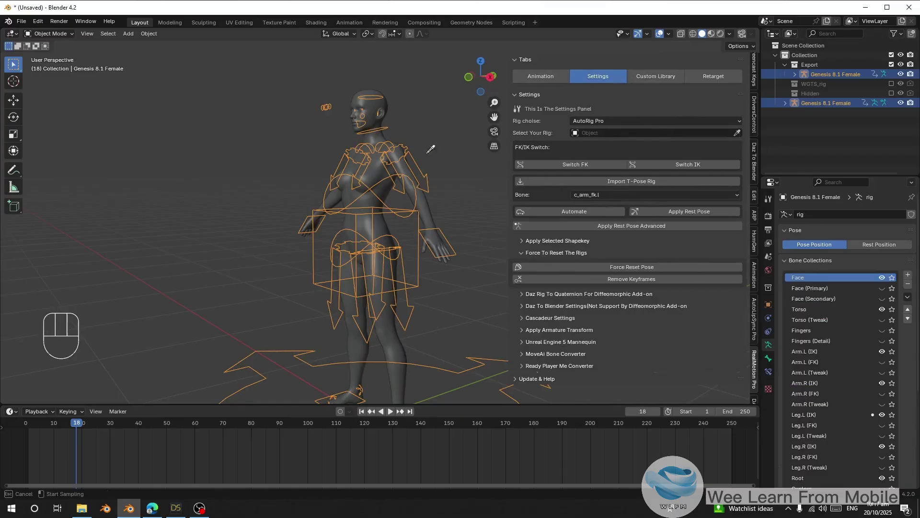
left_click(400, 137)
left_click(609, 120)
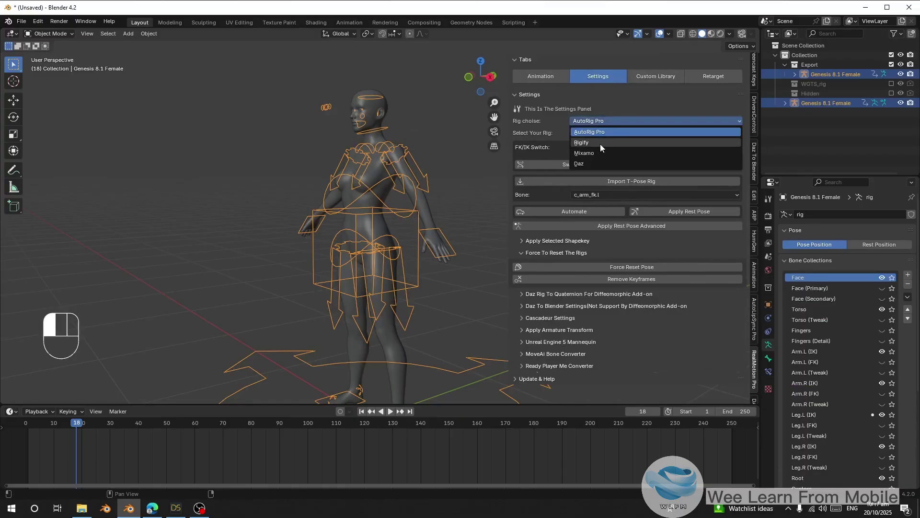
left_click(600, 142)
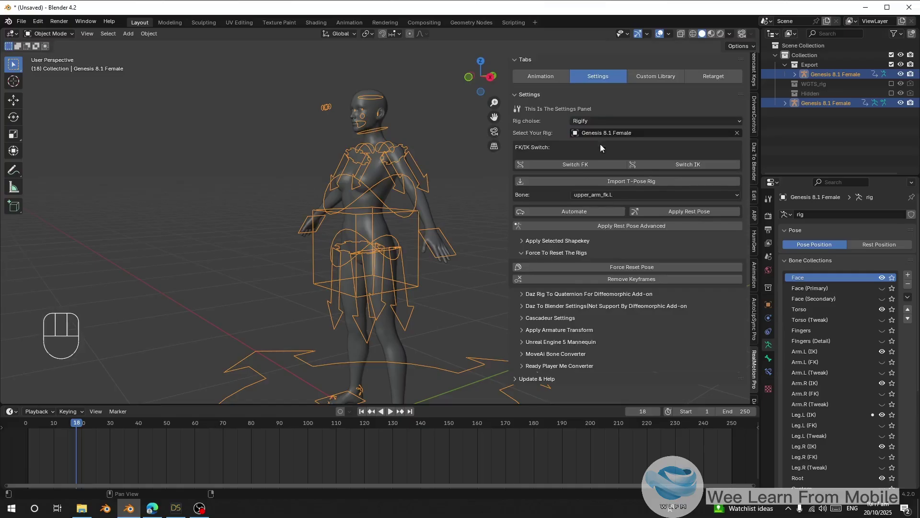
Switch the rig to FK mode and convert its bones to quaternion rotation
left_click(608, 167)
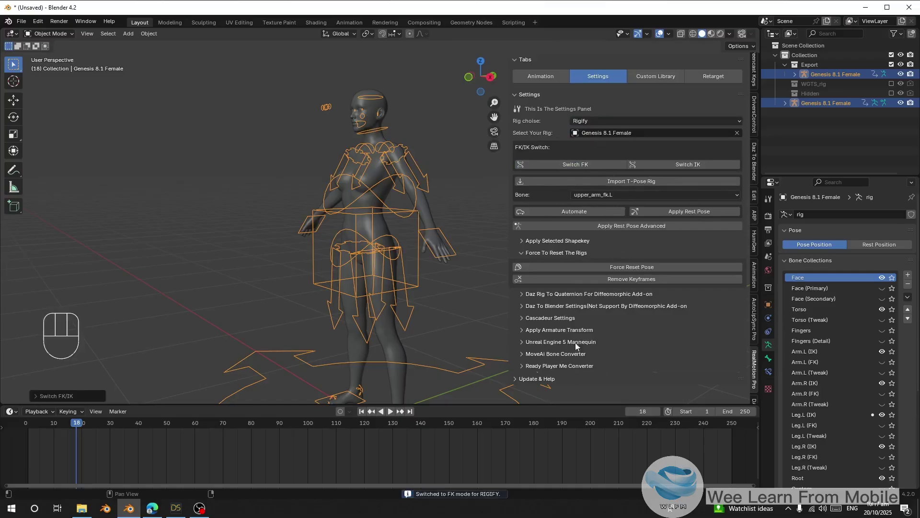
left_click(571, 294)
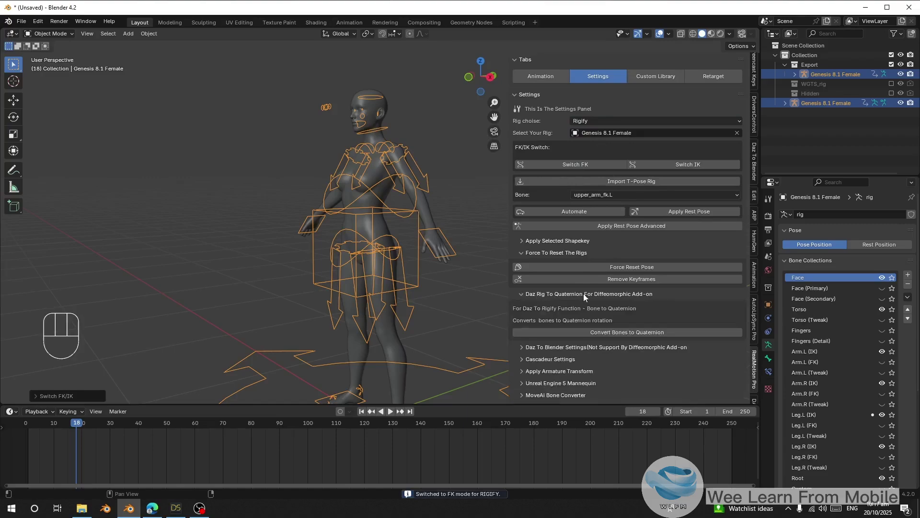
left_click(612, 333)
left_click(536, 294)
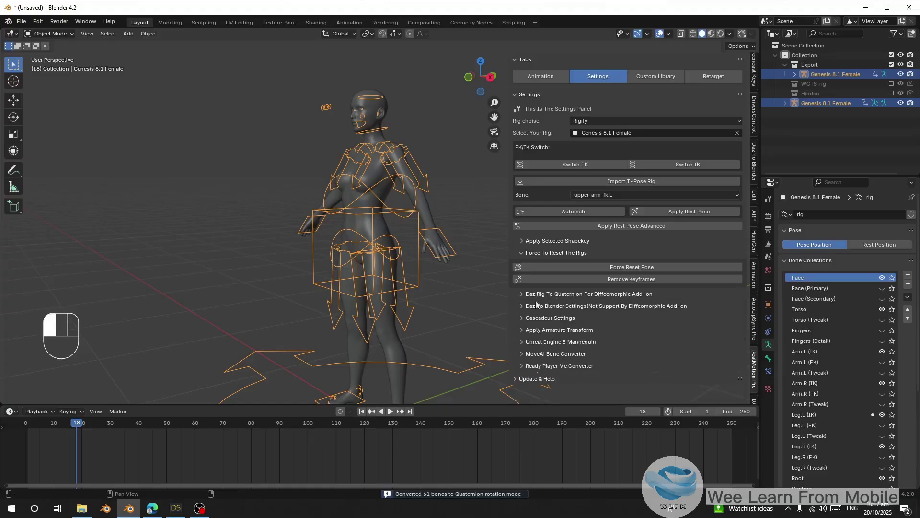
Show the FK bone layers for both arms and both legs in the rig layers
scroll(754, 90, "up", 8)
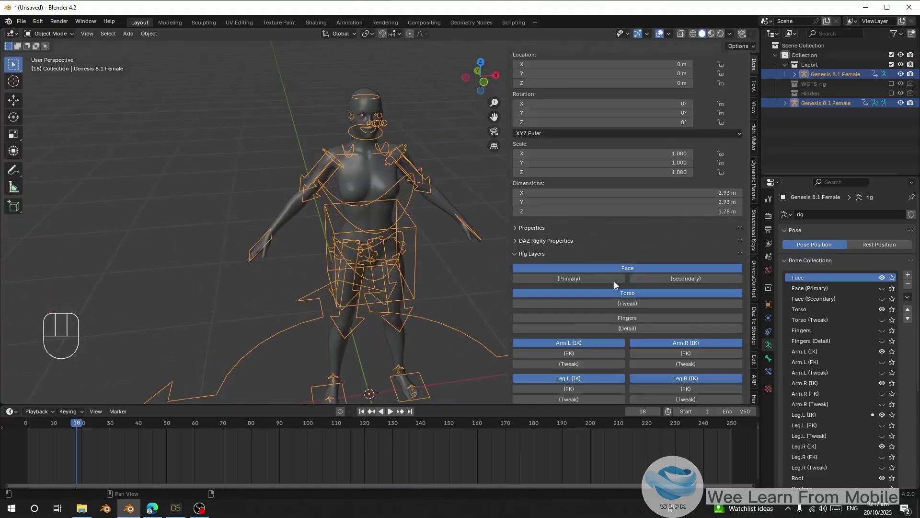
scroll(630, 318, "down", 2)
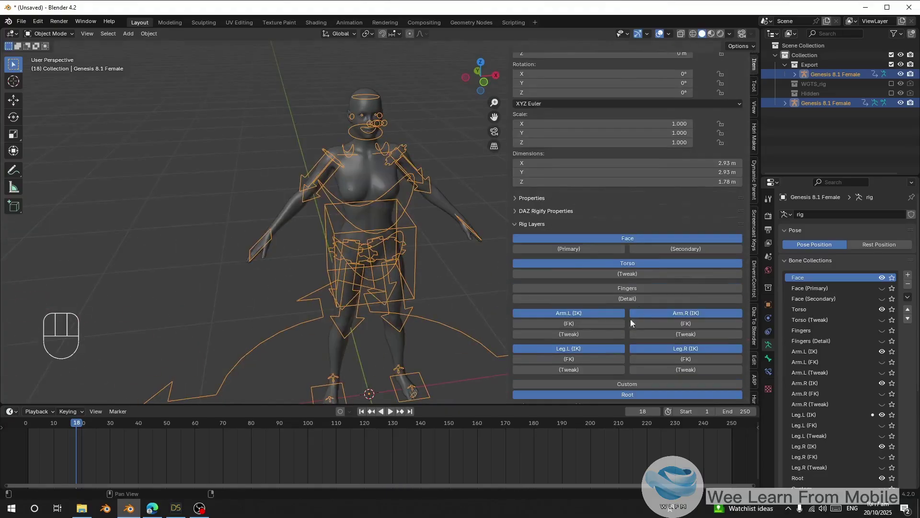
left_click(567, 324)
left_click(671, 324)
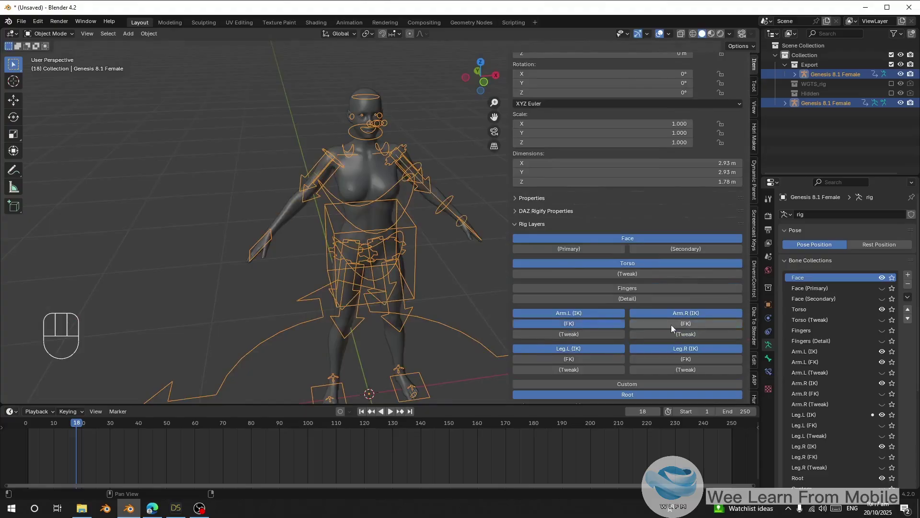
left_click(581, 359)
left_click(686, 359)
Set the RealMotion Pro animation source rig to Rigify and pick the Genesis 8.1 Female rig as the target
scroll(754, 383, "down", 10)
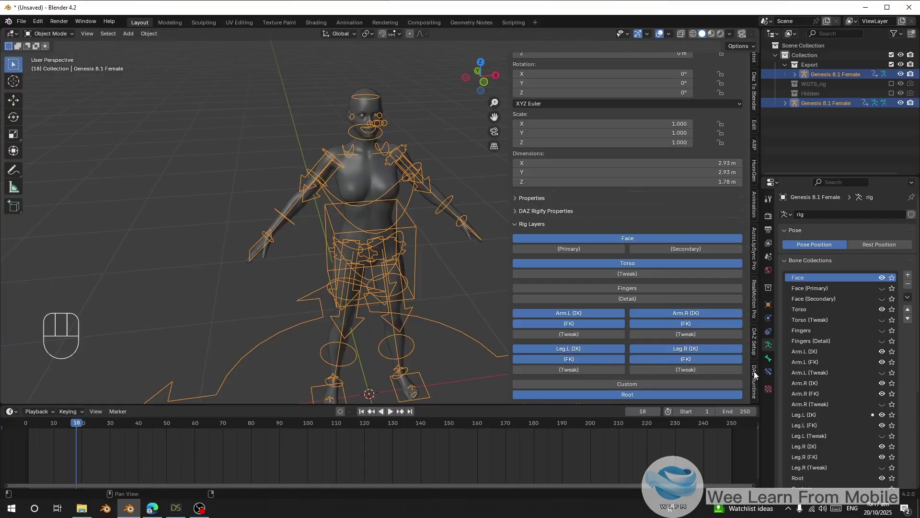
left_click(752, 300)
left_click(532, 80)
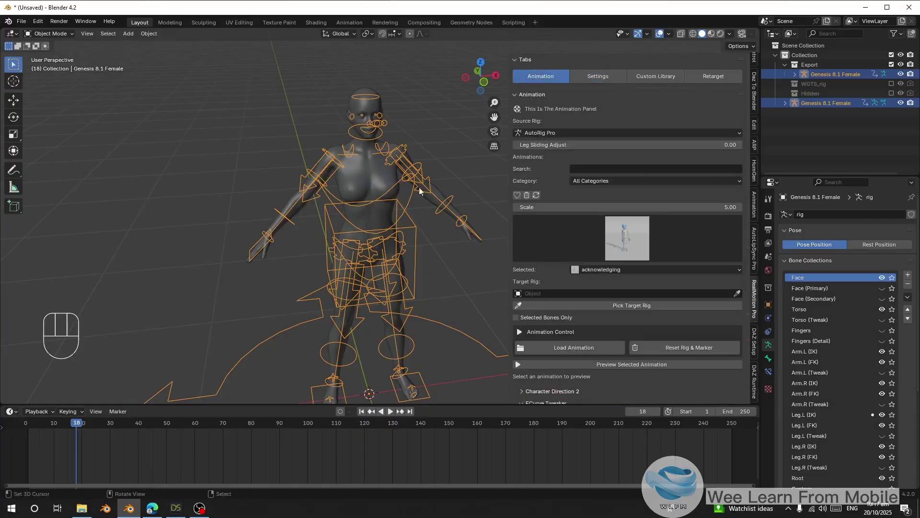
middle_click_drag(489, 167, 433, 128, "shift")
left_click(542, 133)
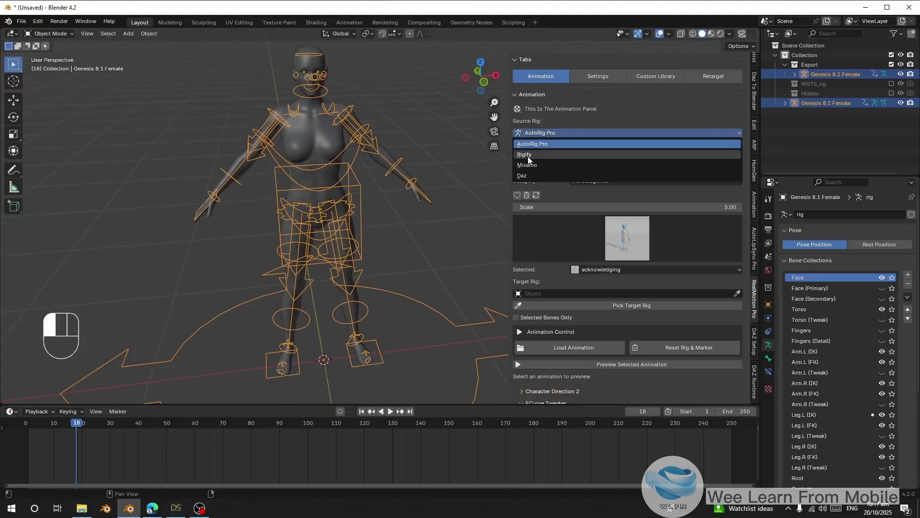
left_click(528, 158)
left_click(584, 305)
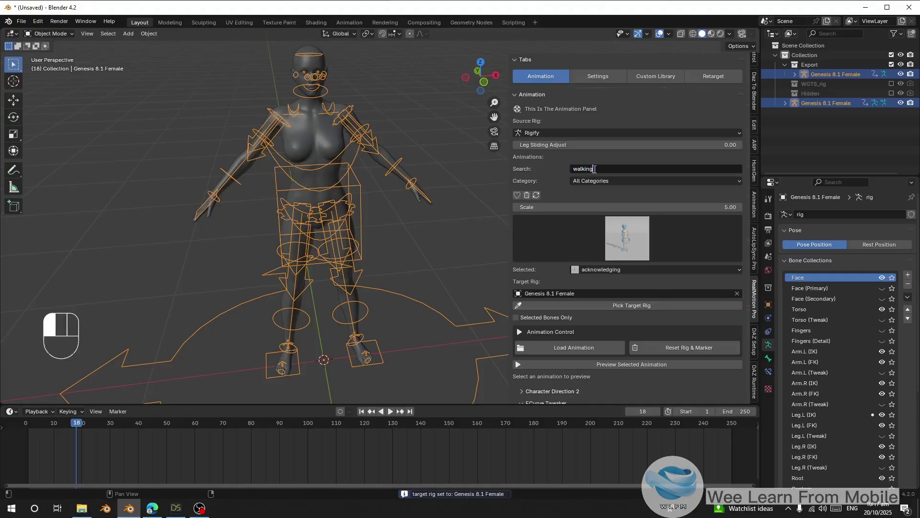
Search the animations for "walking", select the walking clip, and load it onto the rig from the first frame
left_click(582, 270)
left_click(589, 366)
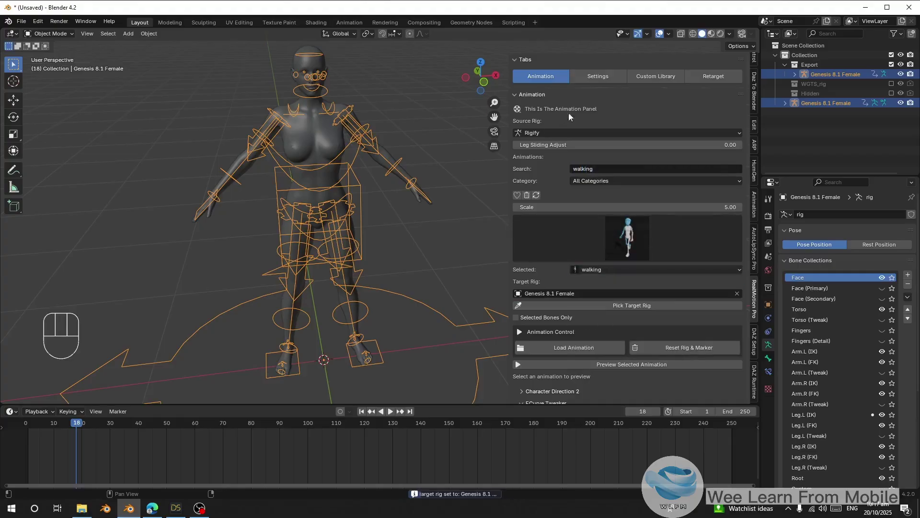
left_click(594, 76)
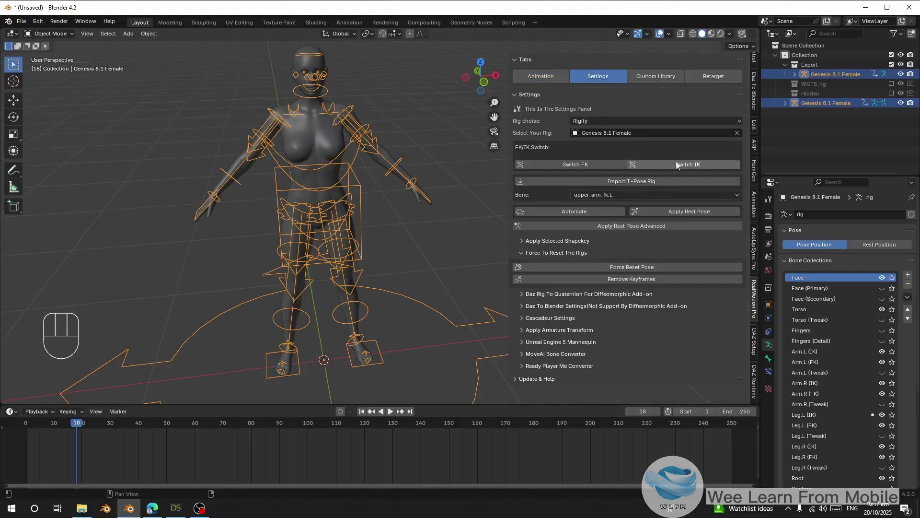
middle_click_drag(472, 192, 409, 211)
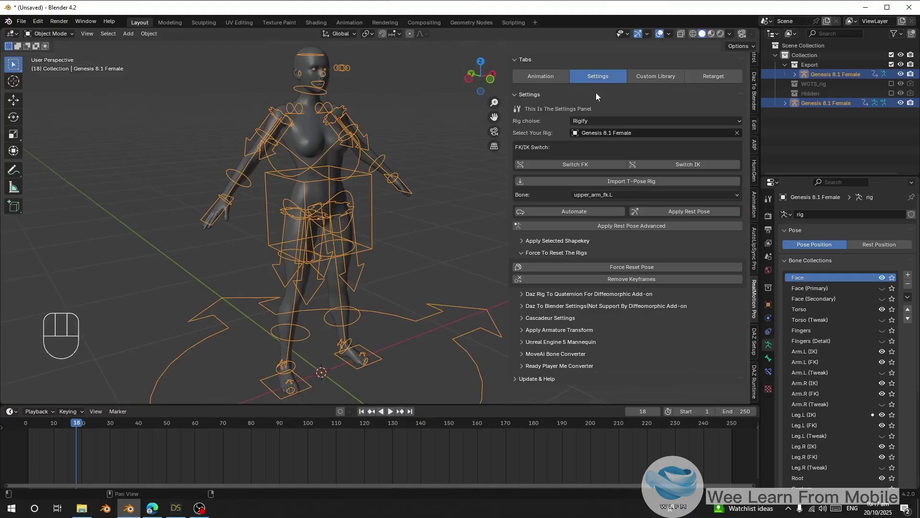
left_click(556, 76)
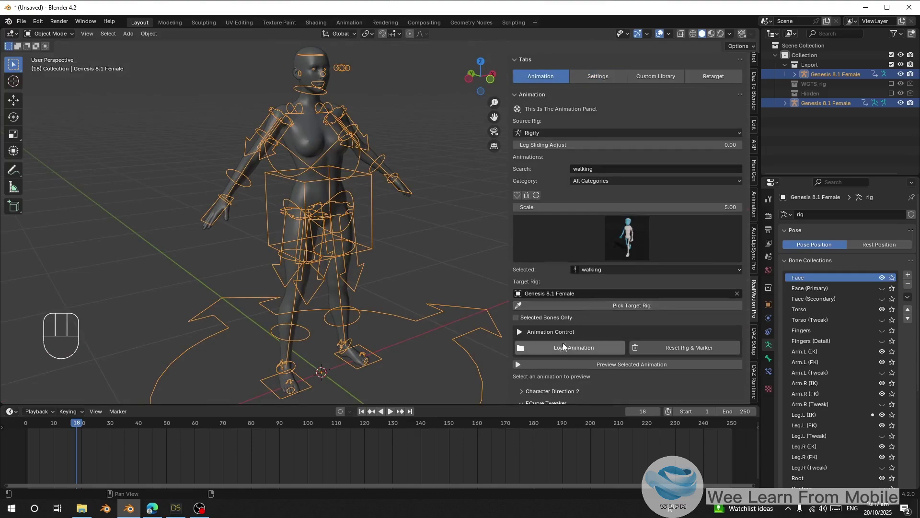
left_click(362, 411)
mouse_move(326, 286)
middle_mouse_down()
mouse_move(300, 284)
mouse_move(317, 293)
middle_mouse_up()
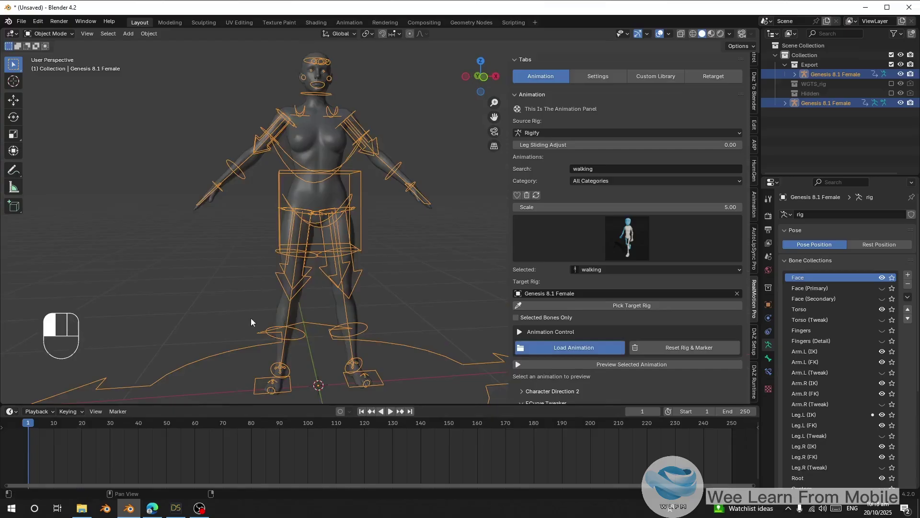
Play and scrub through the loaded walking animation, checking the character's arms from several angles
key("space")
key("a")
scroll(288, 238, "down", 6)
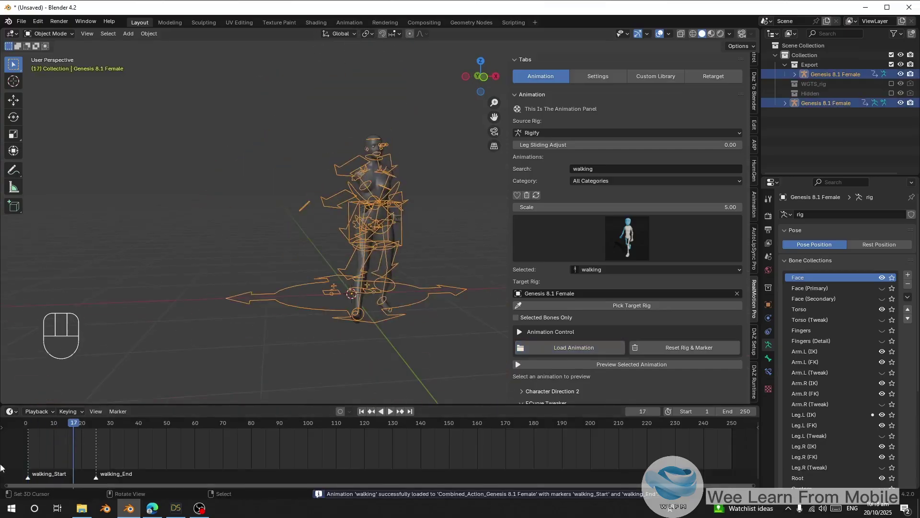
left_click_drag(59, 444, 28, 444)
middle_click_drag(326, 295, 275, 299)
key("space")
key("space")
middle_click_drag(302, 328, 352, 330)
mouse_move(72, 426)
left_mouse_down()
mouse_move(51, 427)
mouse_move(86, 436)
left_mouse_up()
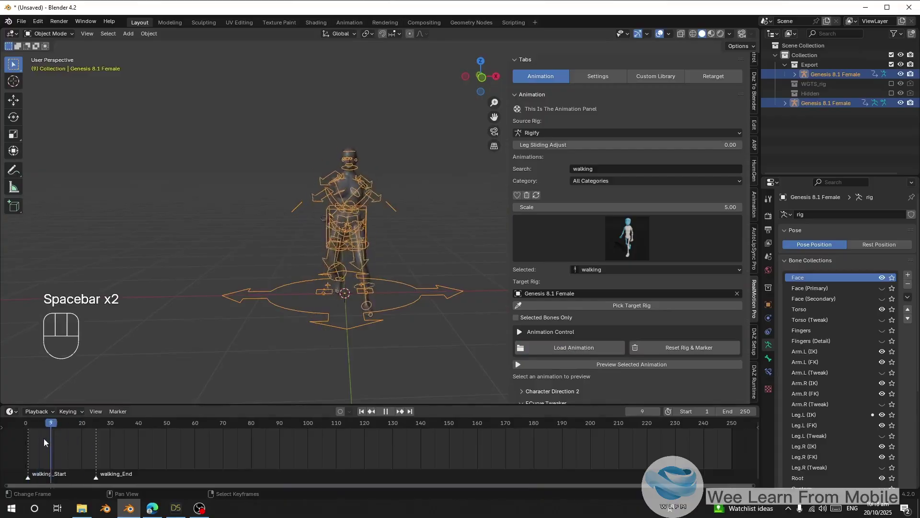
key("space")
key("space")
Enable Use Markers for the virtual T-pose and calculate the rest pose for frames 1 to 25
scroll(582, 350, "down", 15)
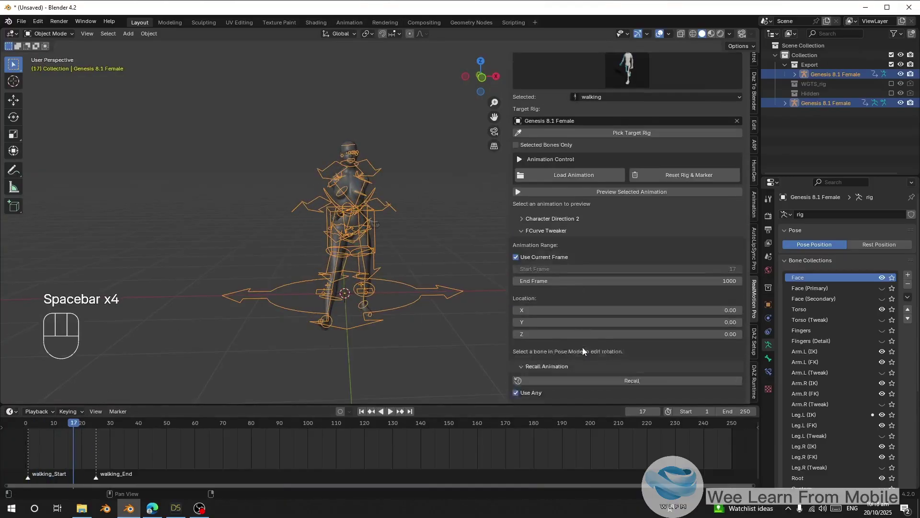
left_click(537, 293)
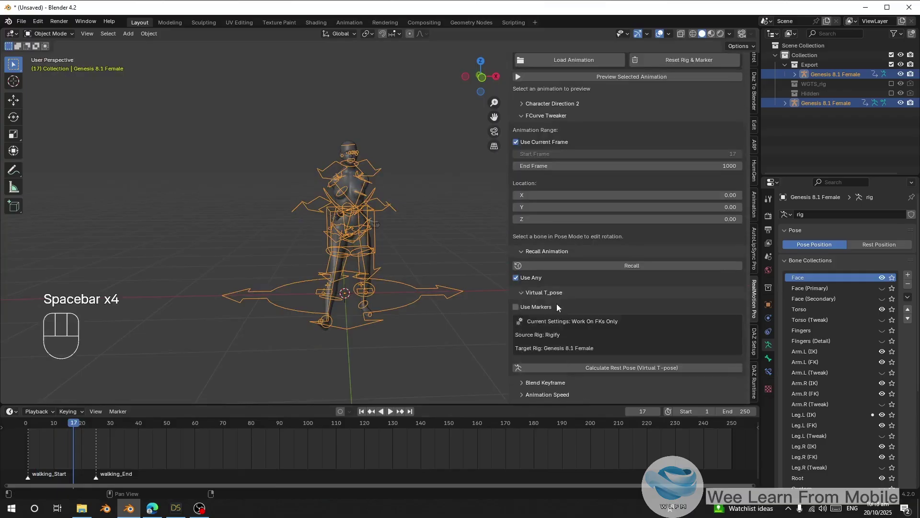
left_click(516, 307)
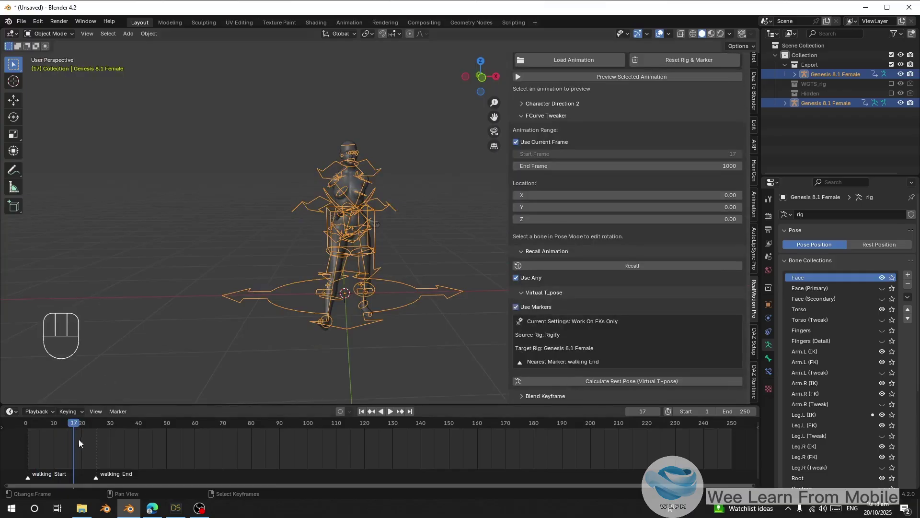
key("space")
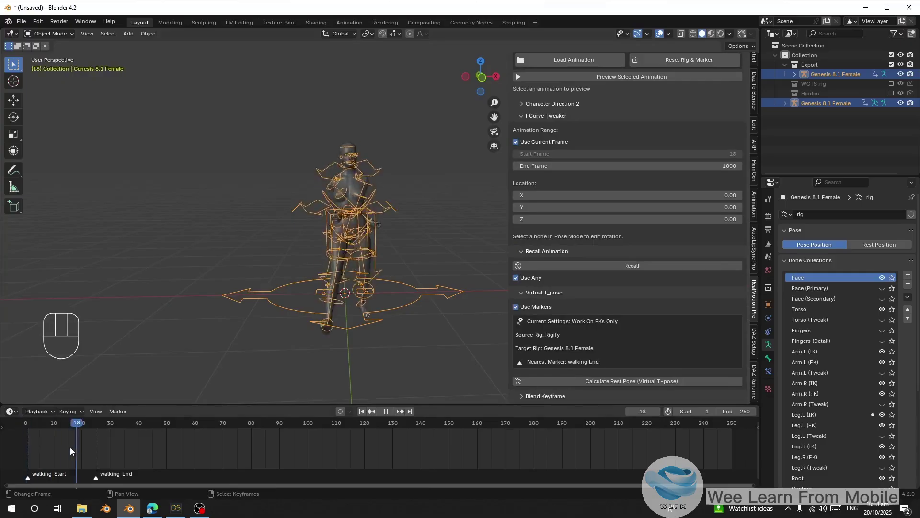
mouse_move(70, 447)
left_mouse_down()
mouse_move(42, 459)
mouse_move(108, 455)
mouse_move(83, 452)
left_mouse_up()
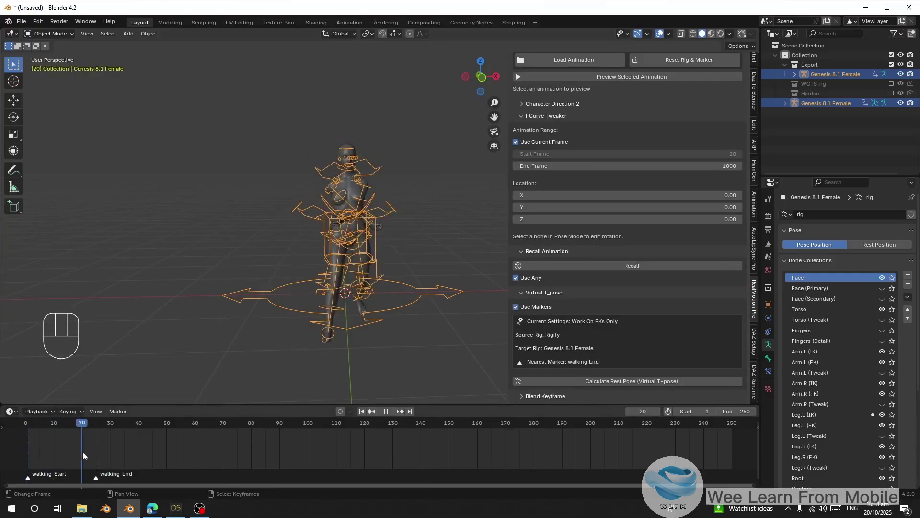
left_click(556, 377)
left_click_drag(548, 366, 496, 283)
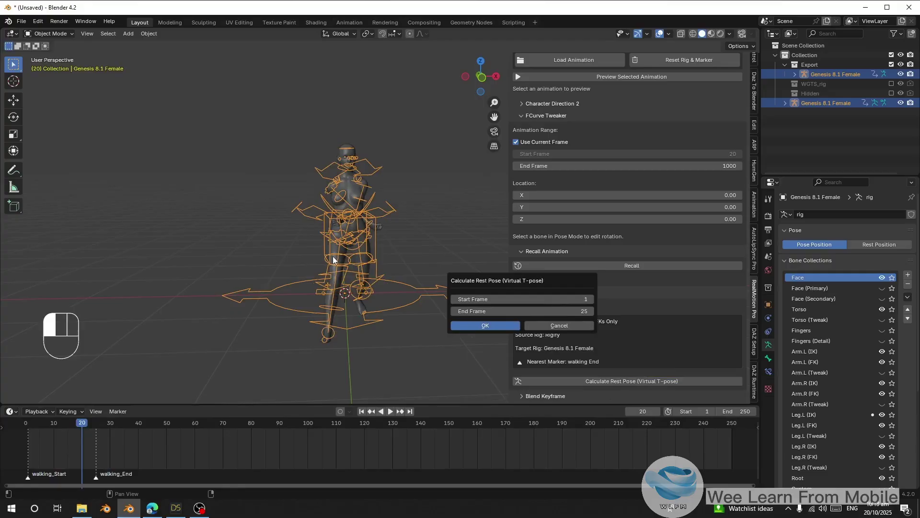
key("Return")
Hide the viewport overlays and play back the adjusted walk, viewing the character from the front and side
left_click(660, 34)
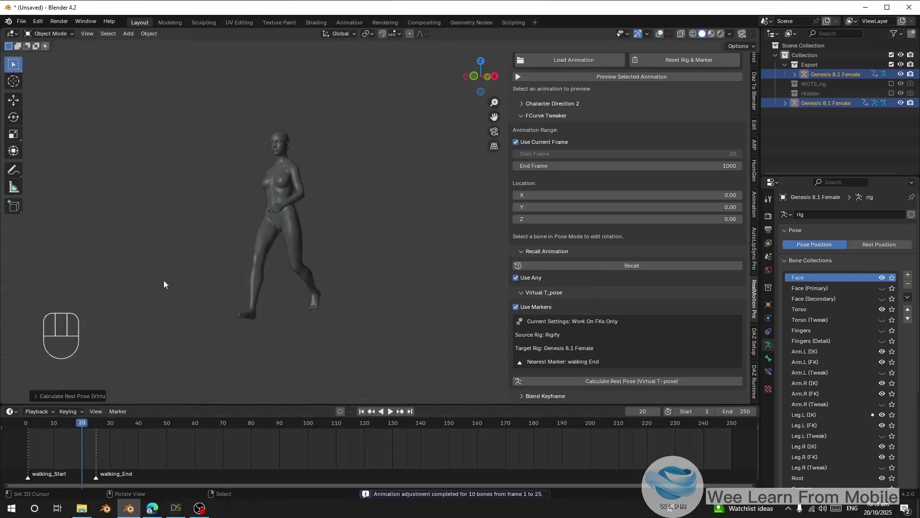
middle_click_drag(164, 283, 213, 286)
key("space")
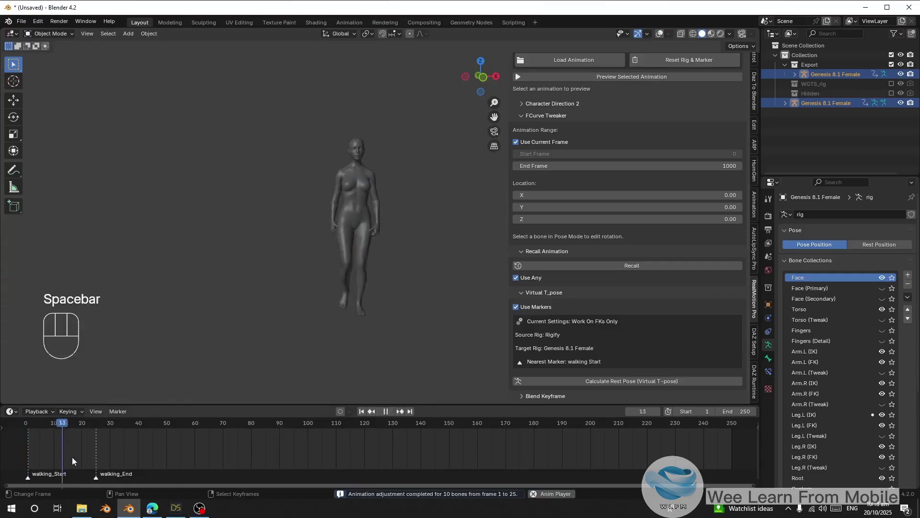
key("space")
middle_click_drag(270, 289, 317, 331)
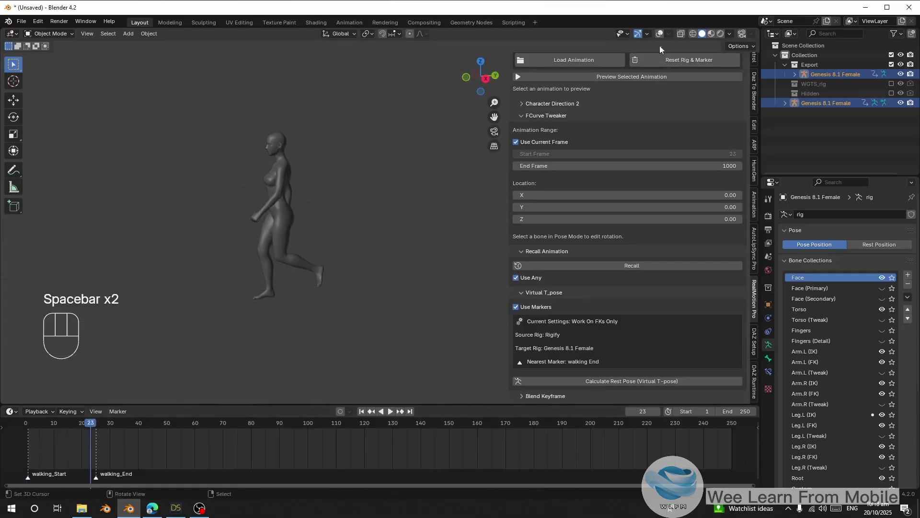
Show the viewport overlays again, replay the walk from the side, and enlarge the timeline around the walking markers
left_click(660, 33)
middle_click_drag(264, 281, 218, 272)
key("space")
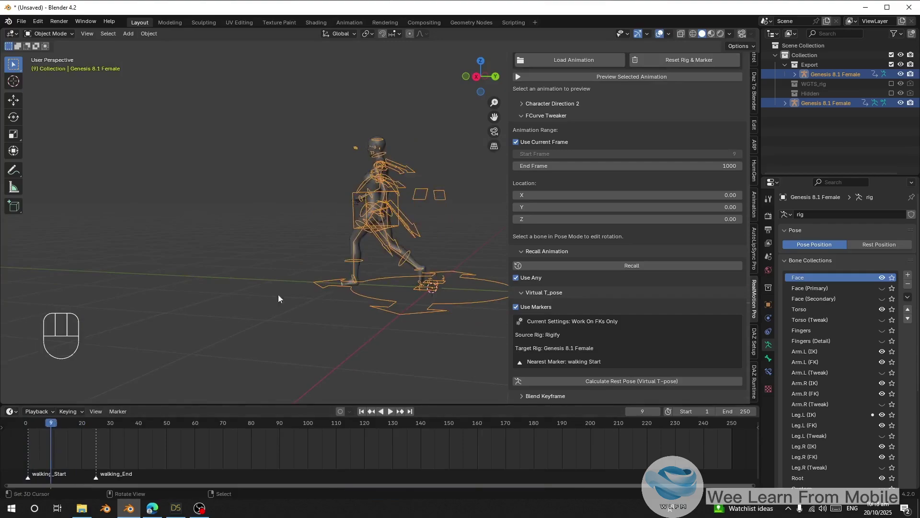
key("space")
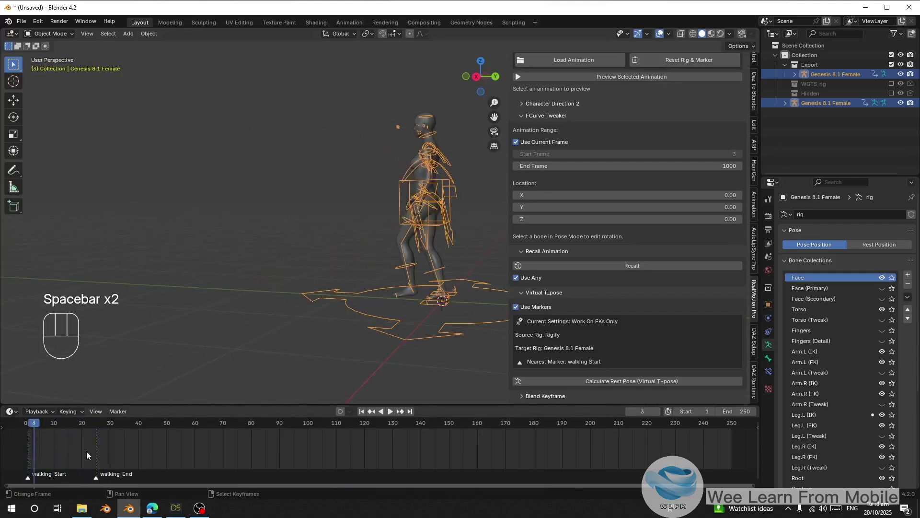
middle_click_drag(86, 450, 401, 424)
scroll(343, 438, "up", 4)
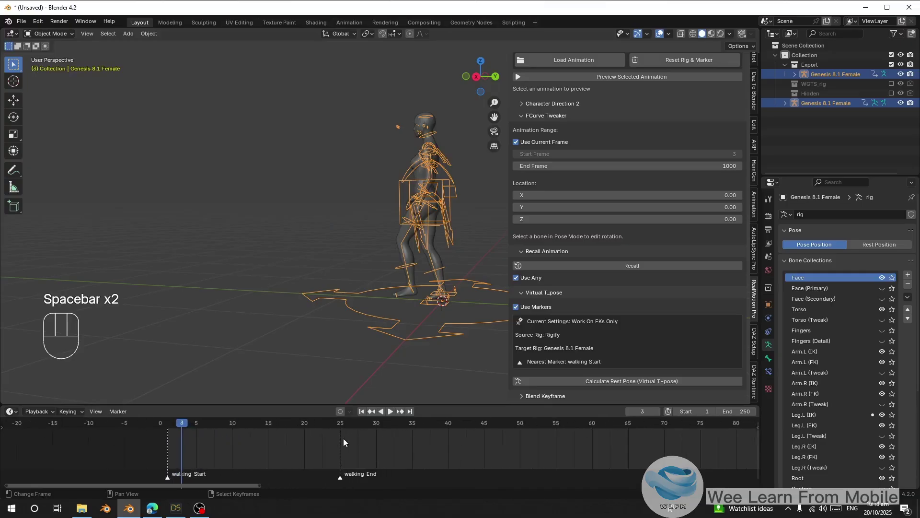
Choose Rigify as the source rig again and reset the rig together with its keyframes and timeline markers
scroll(621, 233, "up", 4)
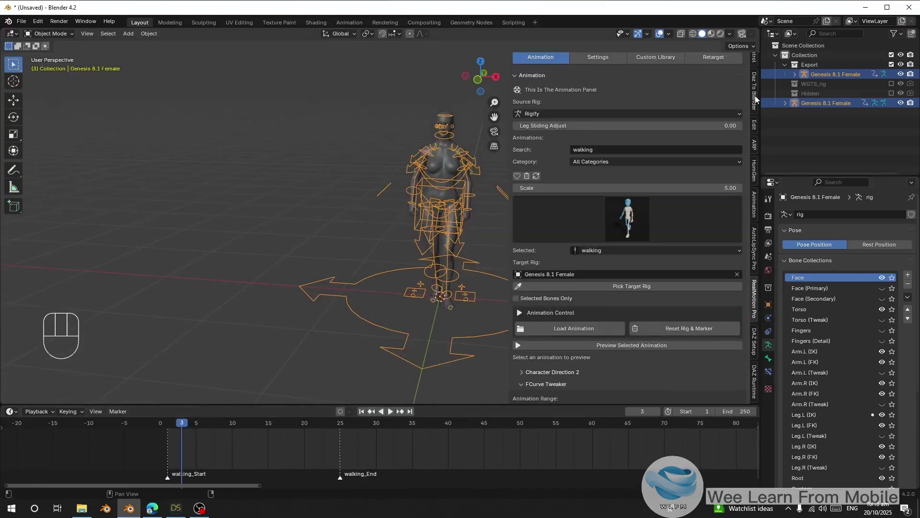
left_click(540, 114)
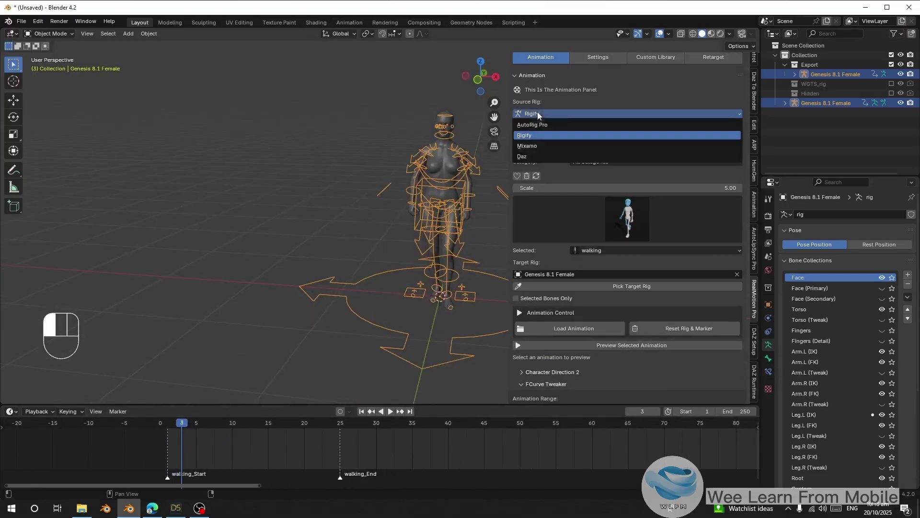
left_click(506, 151)
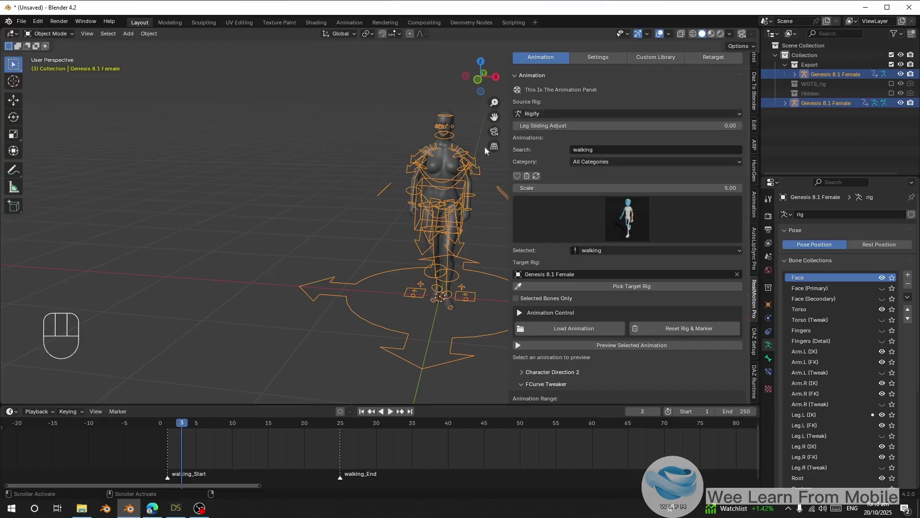
left_click(542, 113)
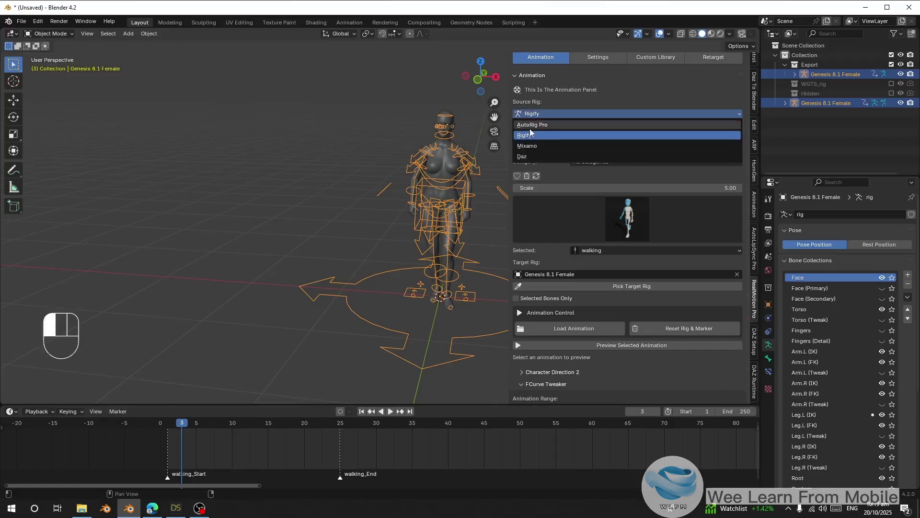
left_click(540, 136)
key("space")
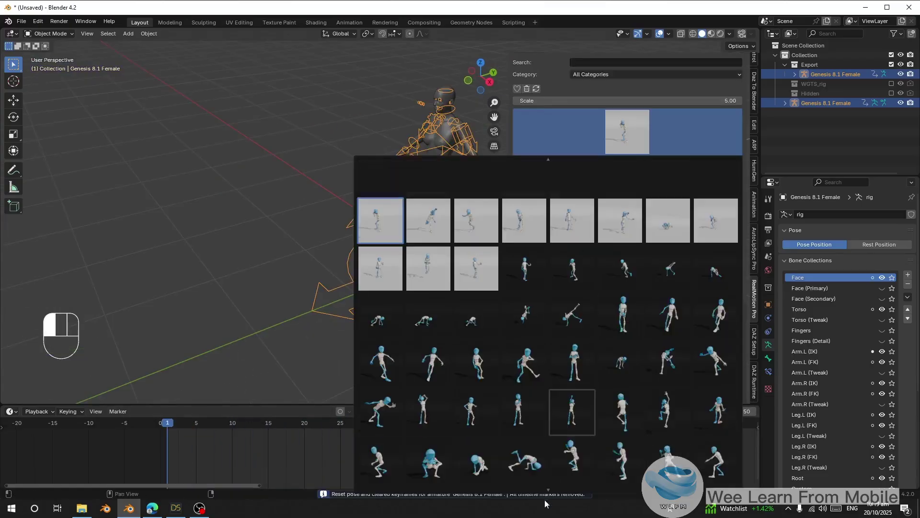
Select the Crouch Walk Right animation from the full animation library and load it onto the rig
scroll(533, 492, "down", 5)
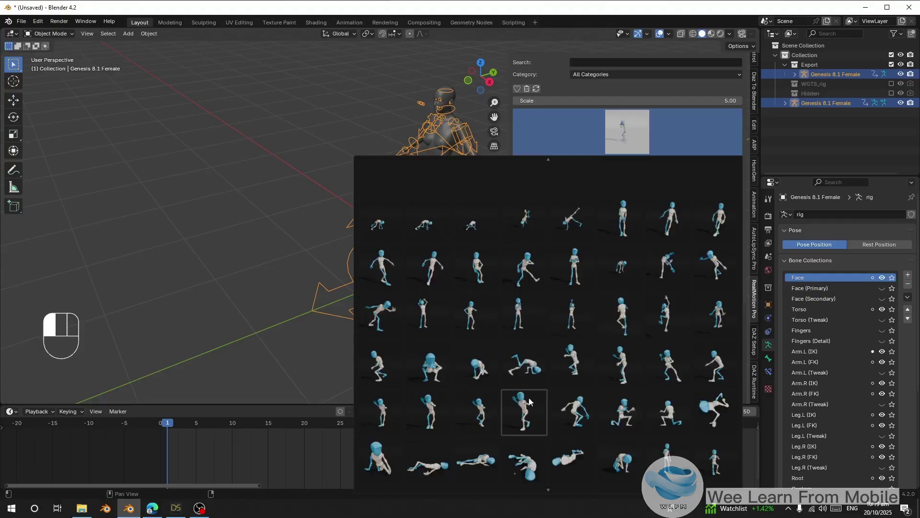
left_click(522, 396)
left_click(547, 237)
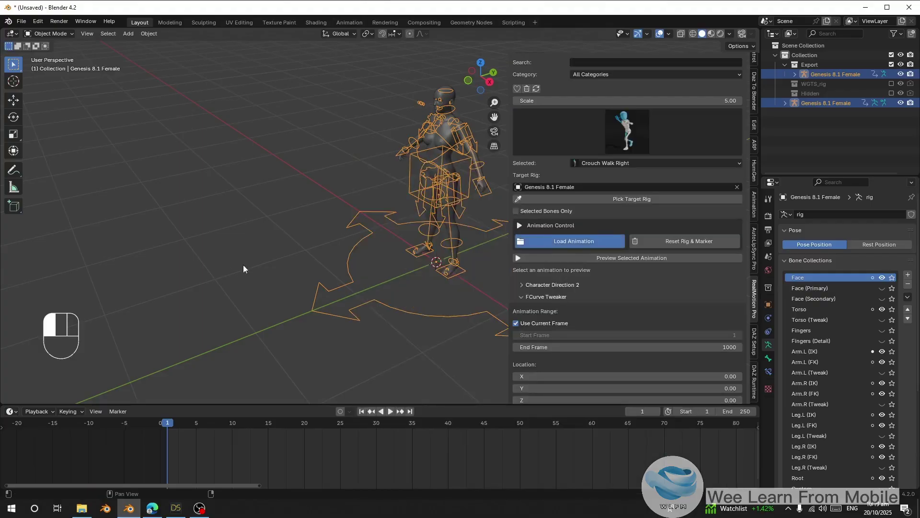
Hide the viewport overlays and play the Crouch Walk Right animation on the character
middle_click_drag(311, 265, 392, 251)
left_click(660, 33)
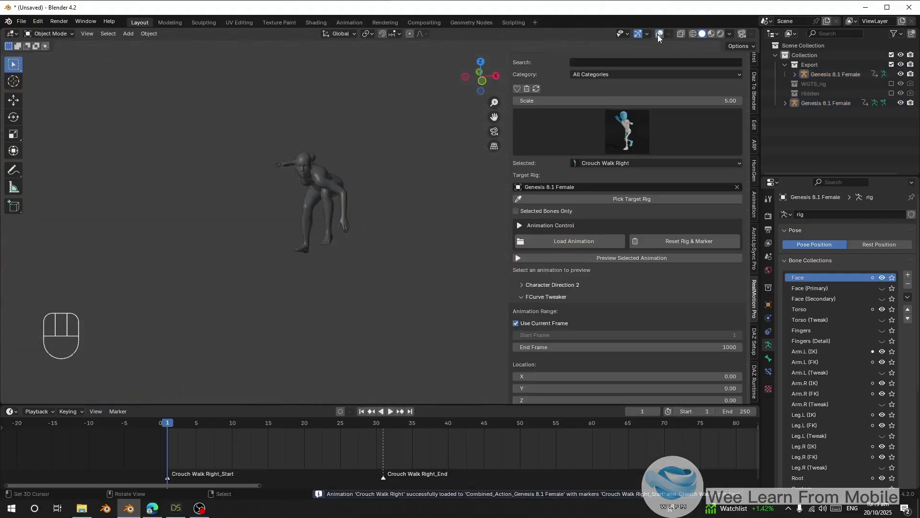
key("space")
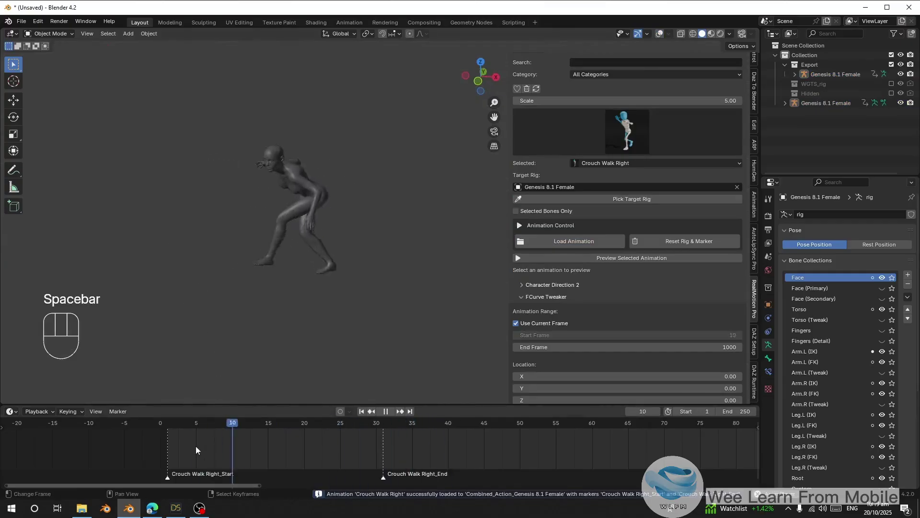
Stop playback, show the viewport overlays, and add a plane scaled up into a large floor beneath the character
key("space")
left_click(660, 34)
key("shift+a")
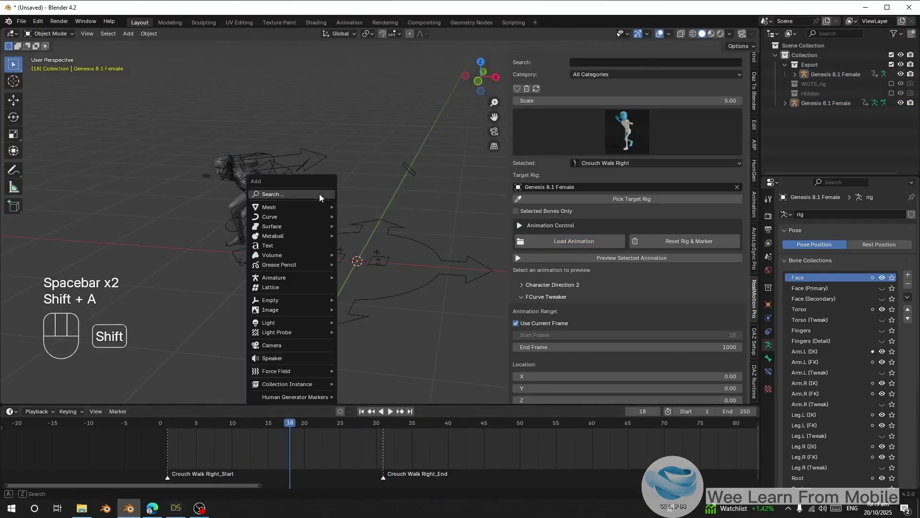
mouse_move(288, 200)
left_click(353, 209)
key("s")
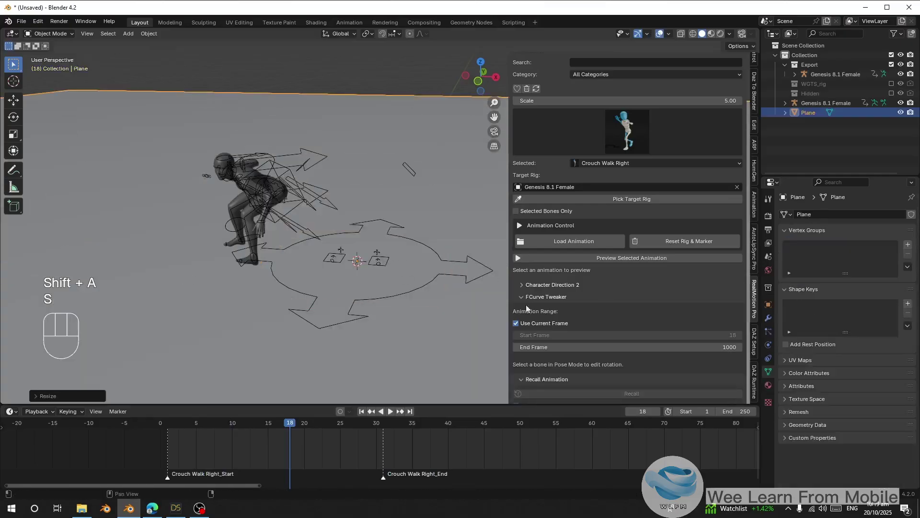
left_click(299, 266)
Play the crouch walk over the floor plane and replay it from the start with both Genesis 8.1 Female rigs selected
key("space")
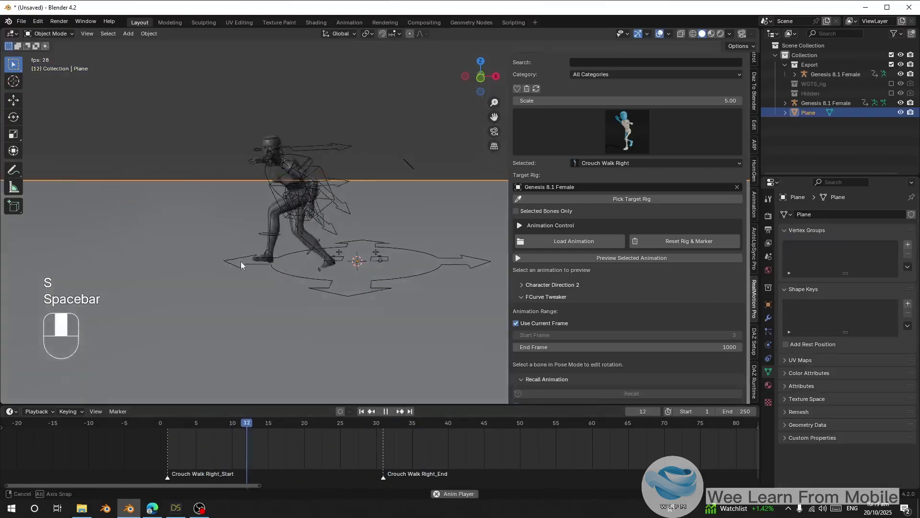
key("space")
left_click(226, 136)
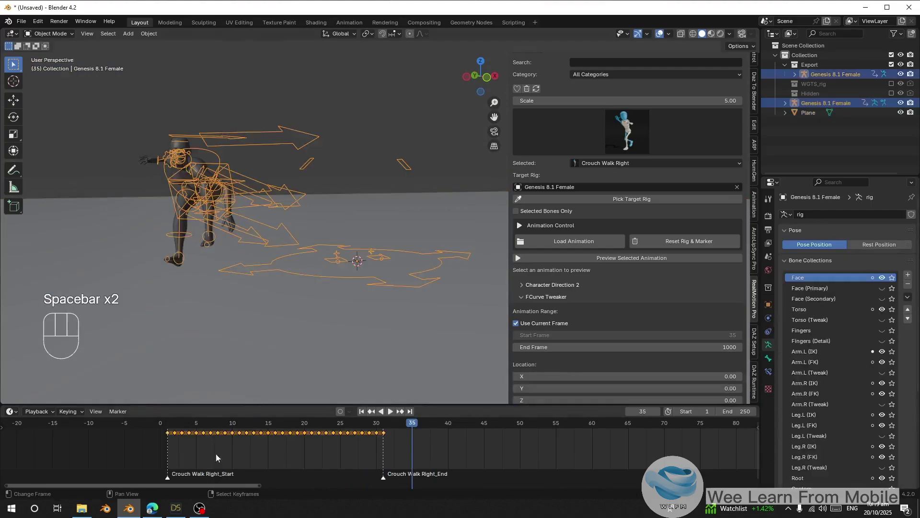
left_click_drag(216, 454, 163, 437)
key("space")
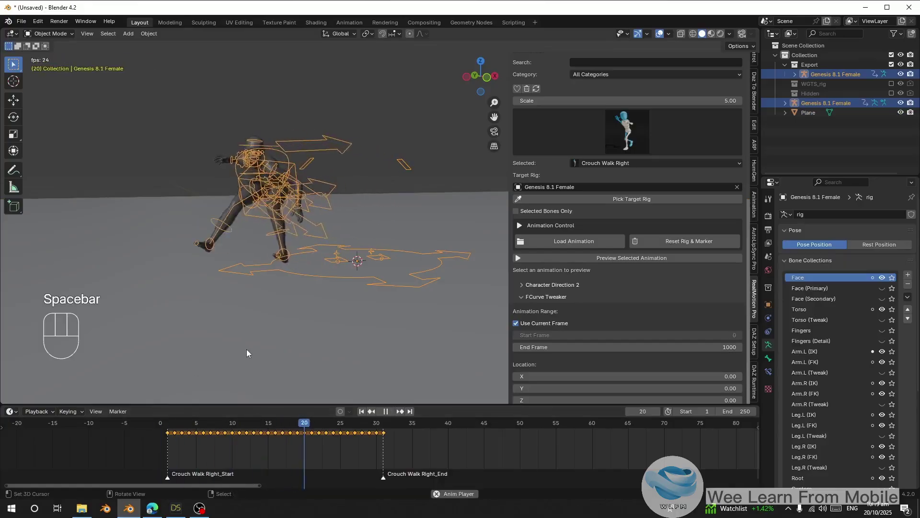
key("space")
Hide the viewport overlays and replay the crouch walk to inspect the uncorrected arm pose
left_click(660, 34)
key("space")
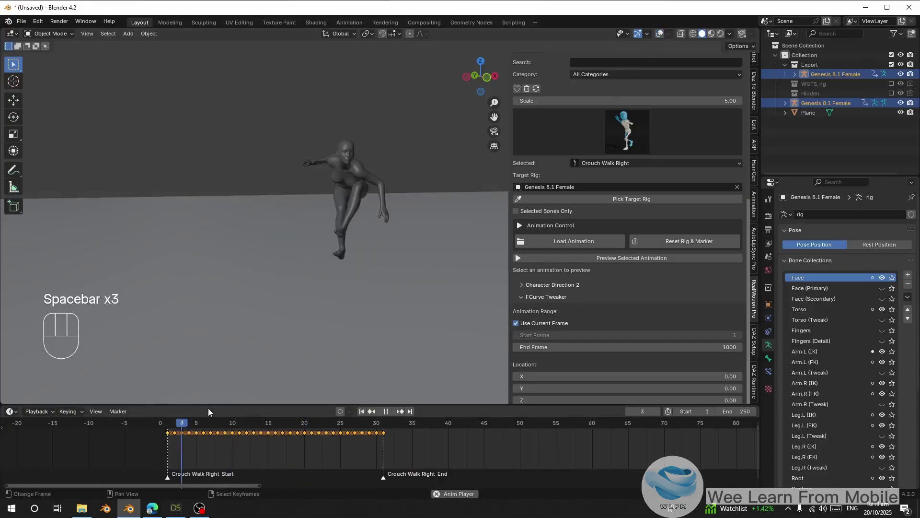
key("space")
Calculate the virtual T-pose rest pose for frames 1 to 31 and replay the crouch walk from another angle
scroll(622, 331, "down", 10)
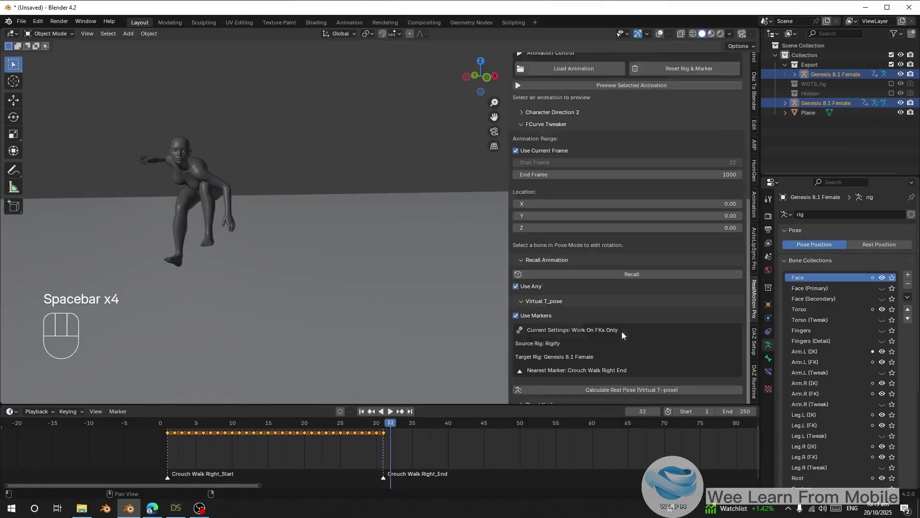
left_click(530, 296)
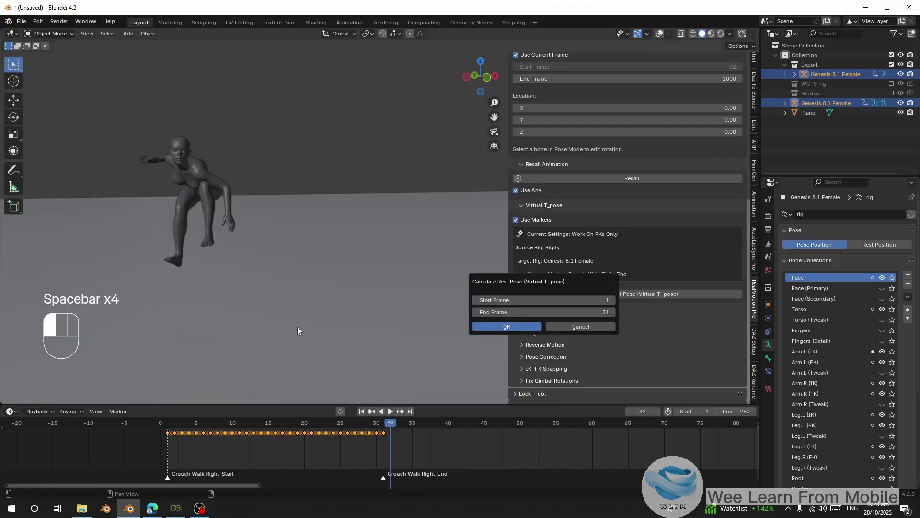
left_click(181, 424)
key("space")
middle_click_drag(224, 322, 268, 326)
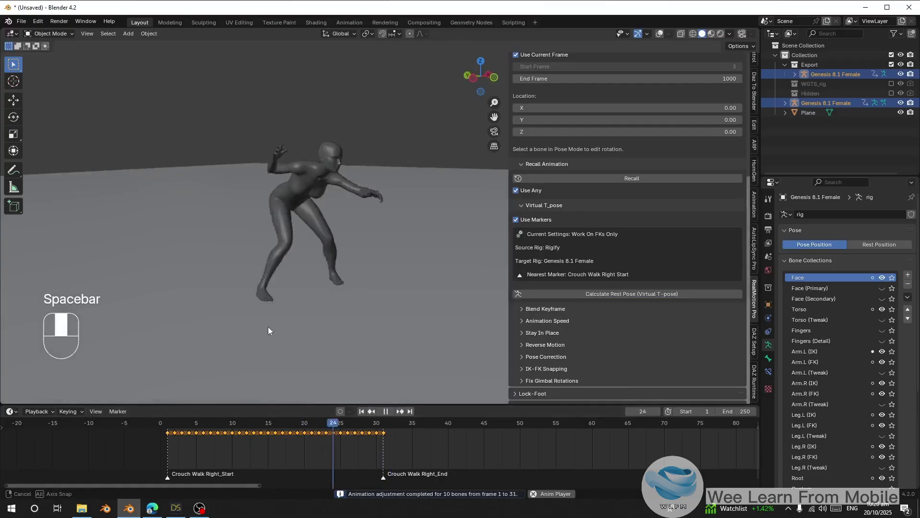
key("space")
Preview the Crouch Walk Right animation and play the character from the front to compare its pose with the preview
left_click(173, 454)
scroll(583, 232, "up", 10)
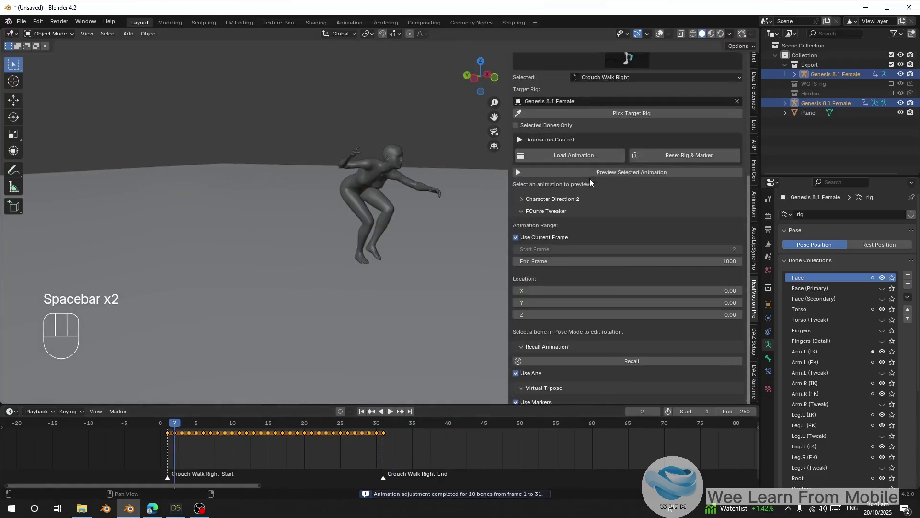
left_click(570, 169)
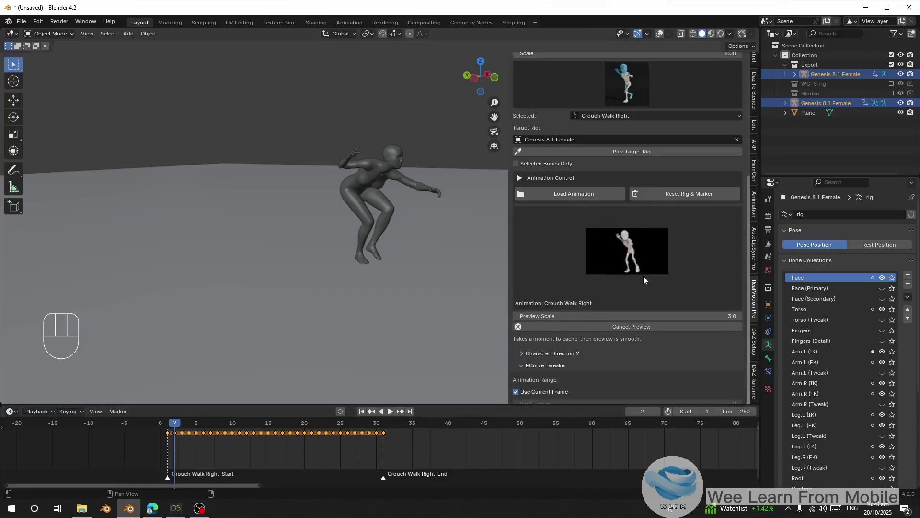
middle_click_drag(352, 211, 277, 208)
key("space")
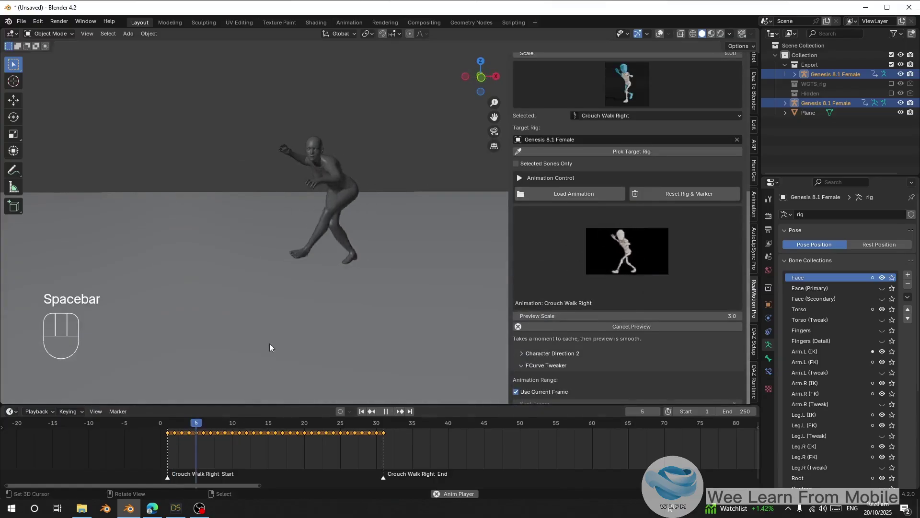
left_click(177, 445)
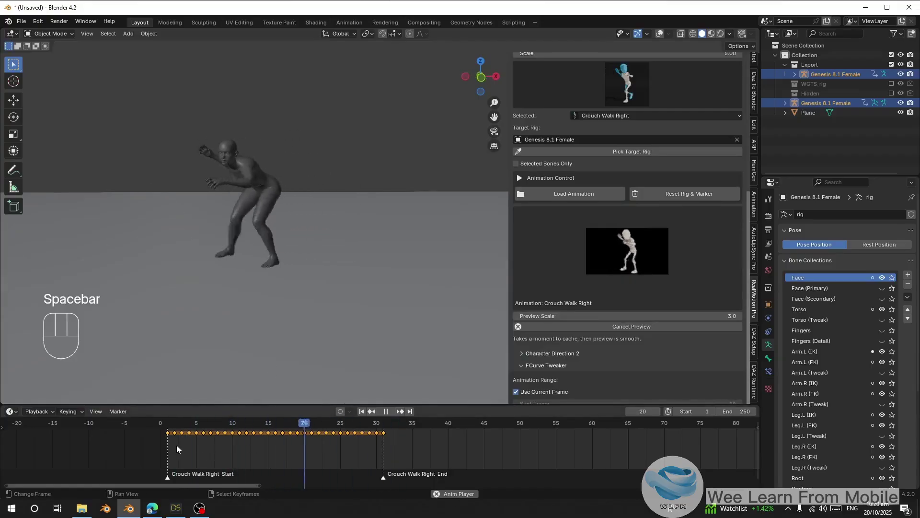
key("space")
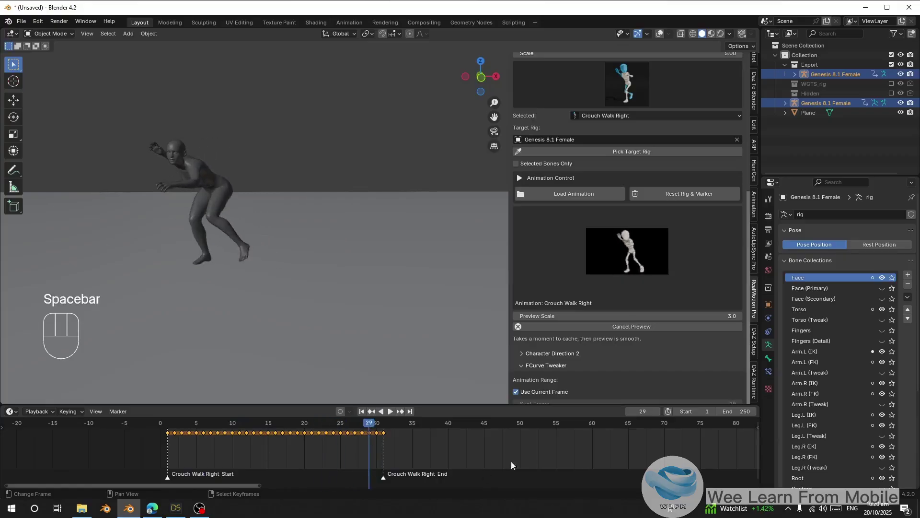
Go to frame 32, just after the crouch walk's end marker, and find the running animation in the library
left_click_drag(383, 435, 390, 435)
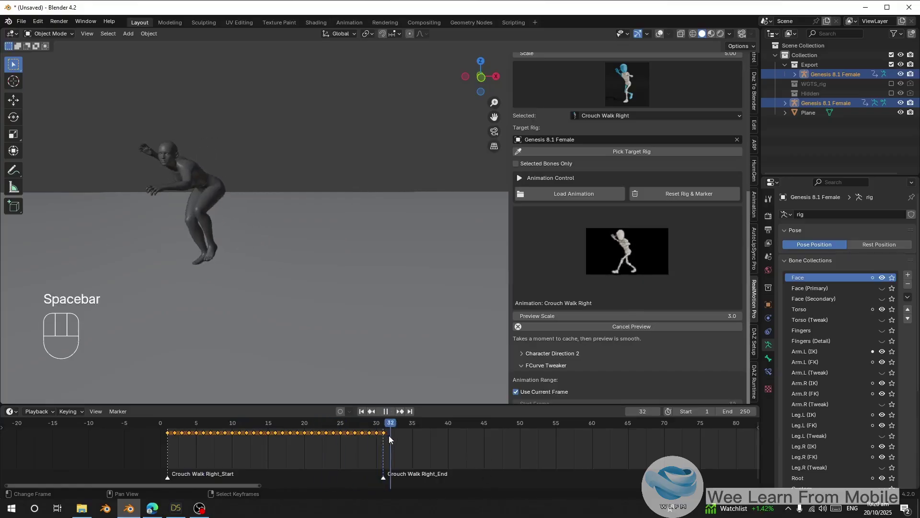
key("space")
scroll(609, 200, "up", 2)
left_click(585, 131)
left_click(572, 365)
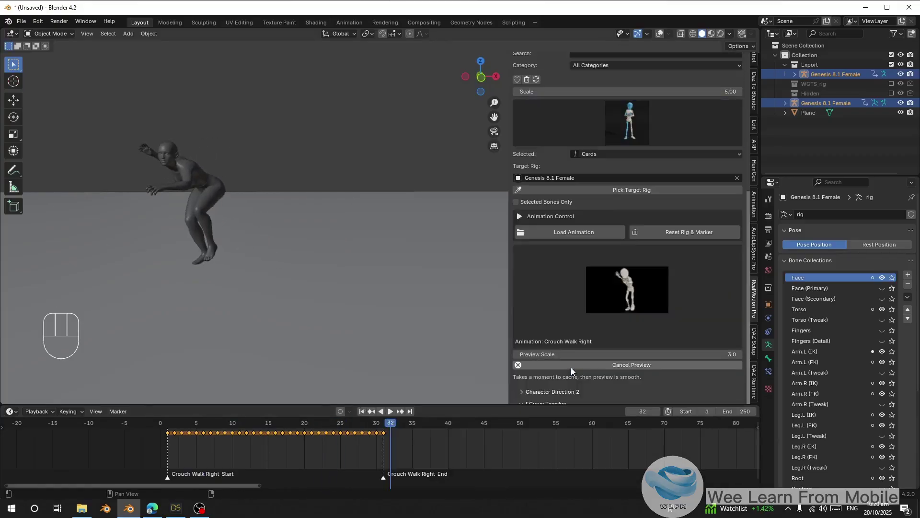
scroll(595, 86, "up", 1)
left_click(579, 73)
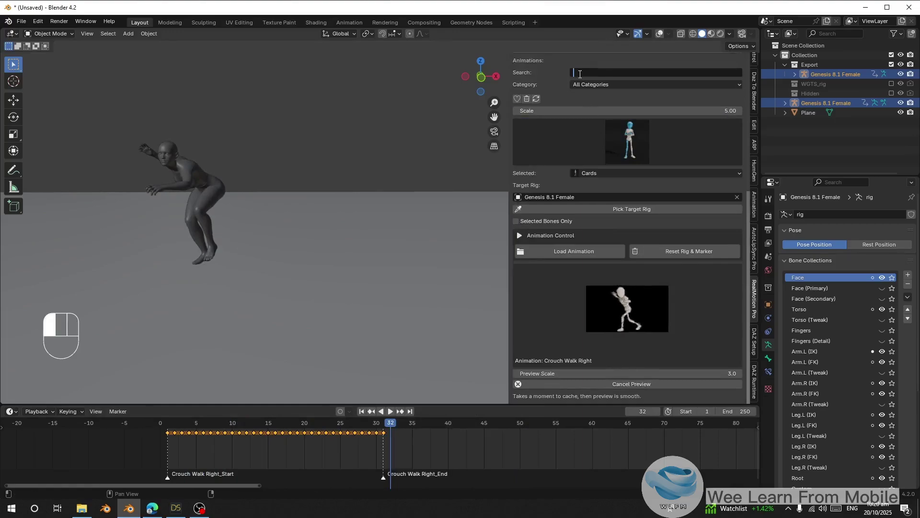
Recall the animation so the run continues from the end of the crouch walk, and play the transition
scroll(637, 344, "down", 14)
scroll(638, 346, "down", 1)
left_click(614, 306)
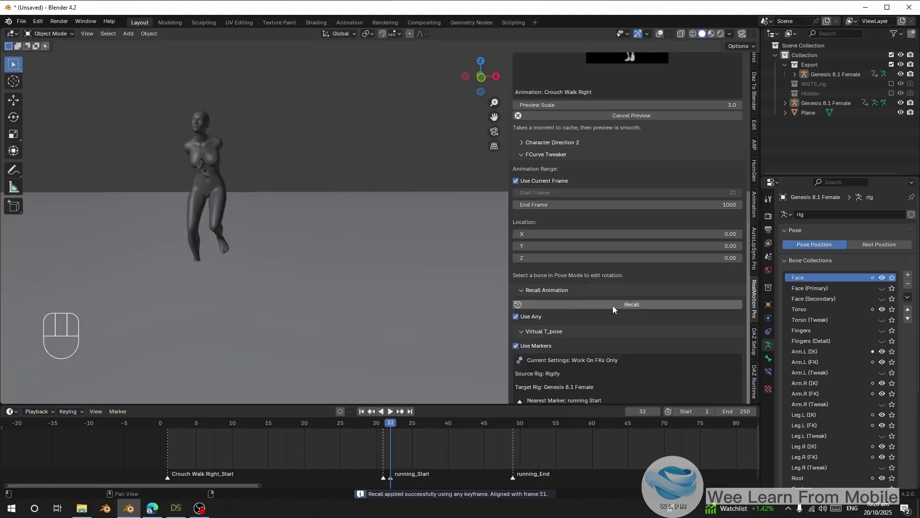
scroll(613, 306, "down", 5)
key("space")
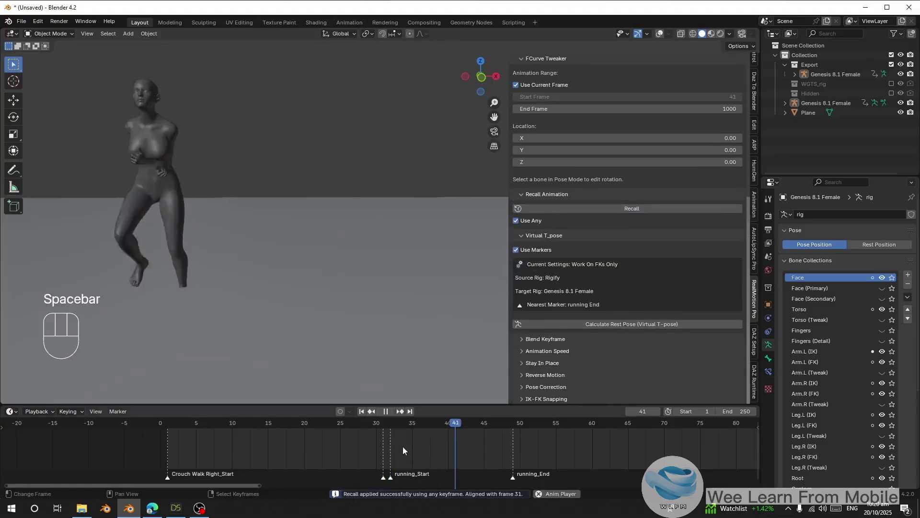
key("space")
Calculate the virtual T-pose rest pose for frames 32 to 49 and set the run's Z location to 0.10
left_click_drag(385, 443, 391, 443)
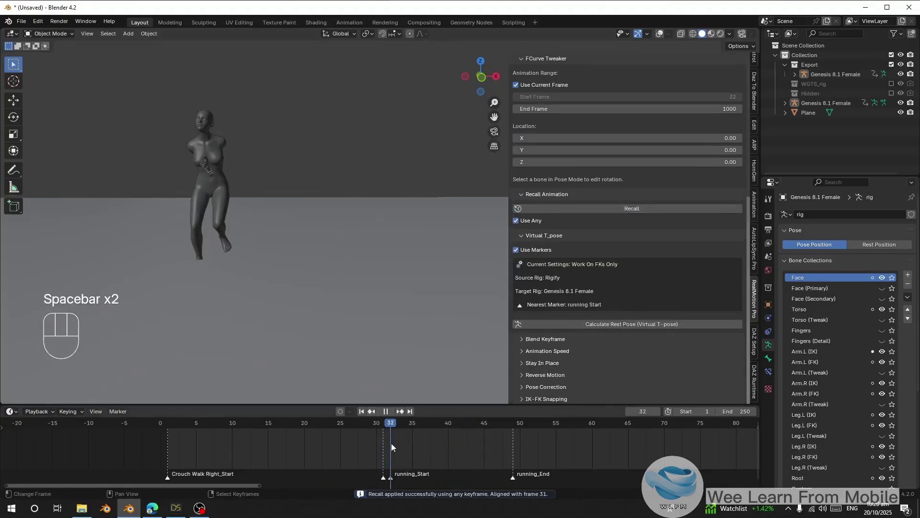
left_click(573, 324)
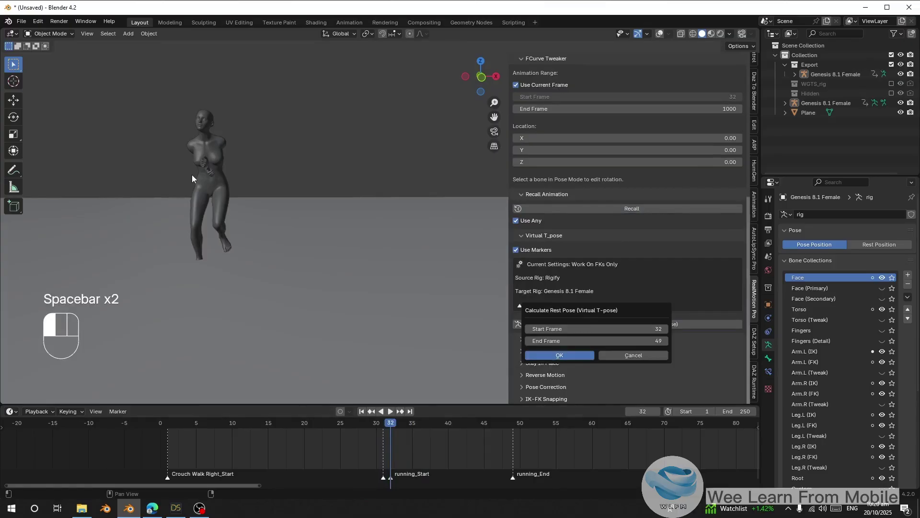
left_click_drag(627, 162, 667, 162, "shift")
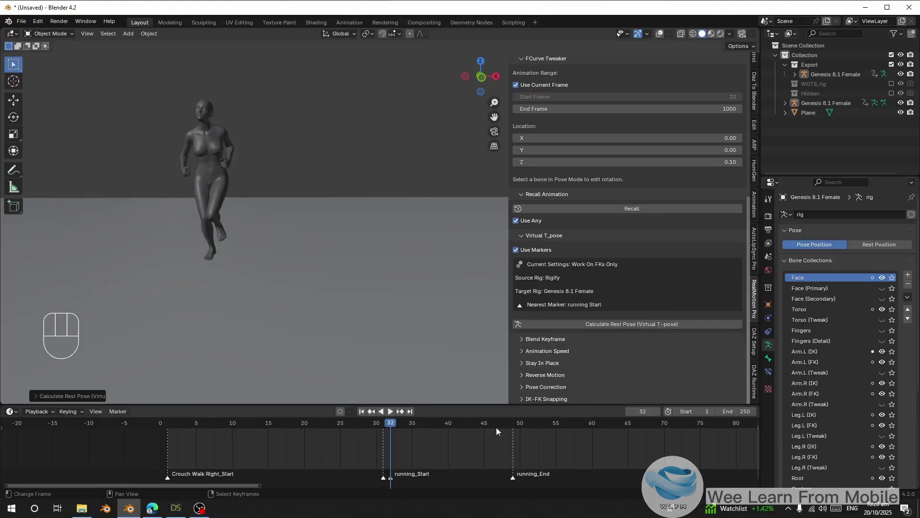
Replay the transition from the crouch walk into the run several times, viewing it from the front and farther away
left_click(260, 453)
key("space")
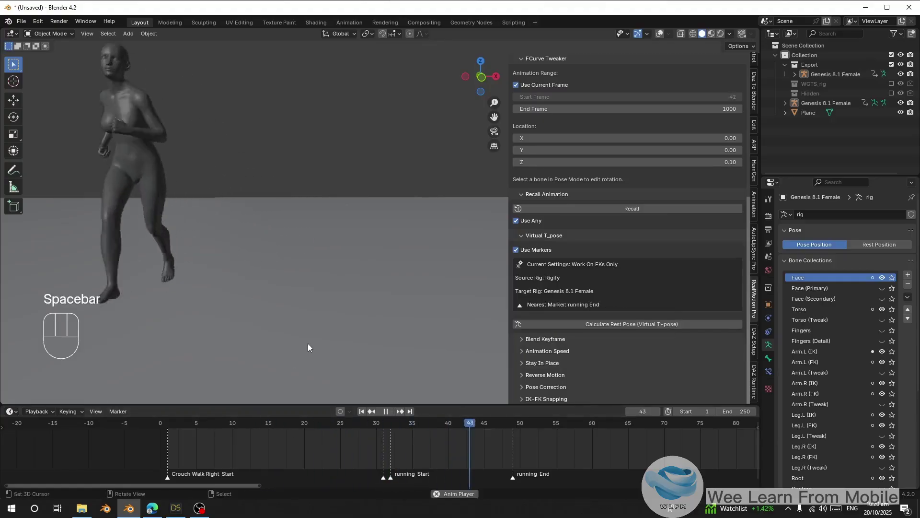
left_click(228, 432)
key("space")
key("space")
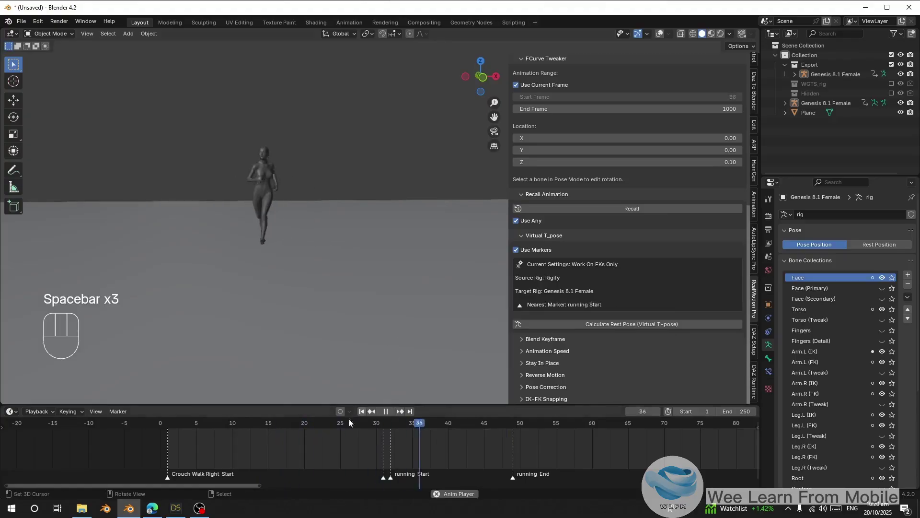
left_click(232, 445)
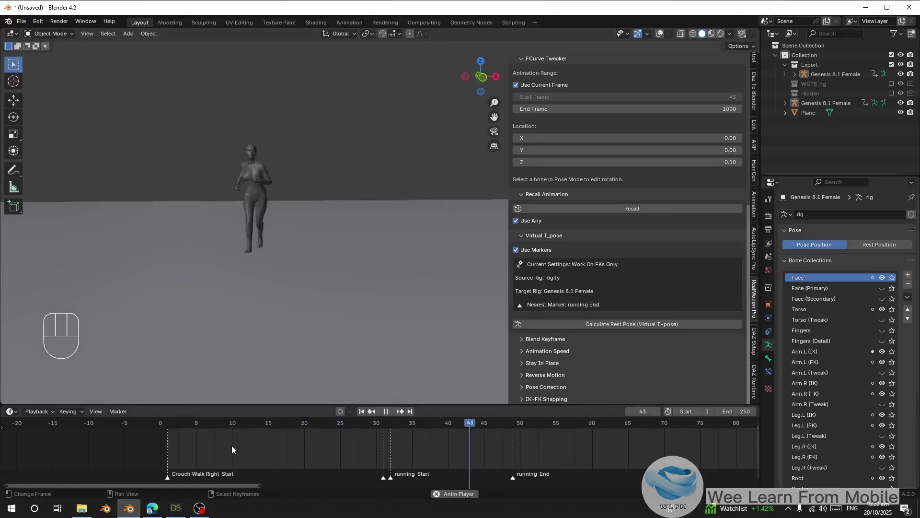
key("space")
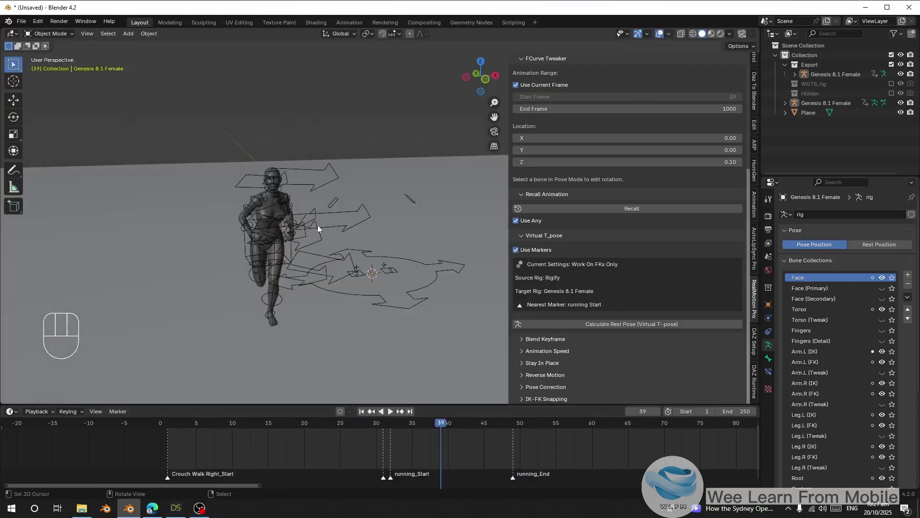
Select both Genesis 8.1 Female rigs, switch them to Pose Mode, and examine the virtual T-pose calculation that works on FKs only
key("a")
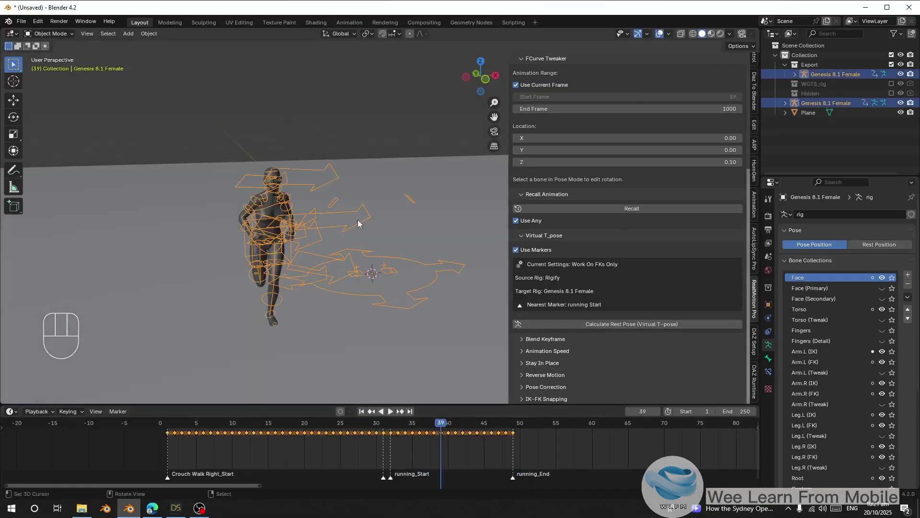
middle_click_drag(248, 208, 228, 213)
left_click(48, 33)
left_click(50, 68)
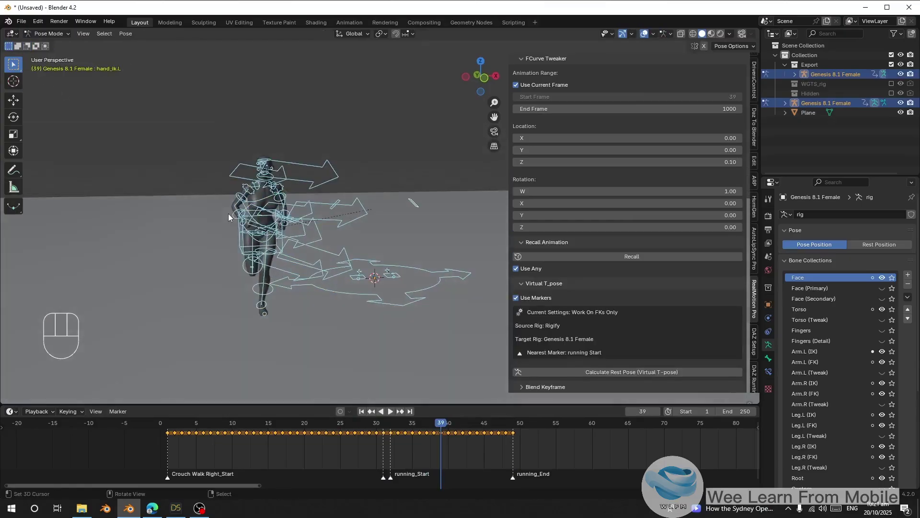
left_click(602, 373)
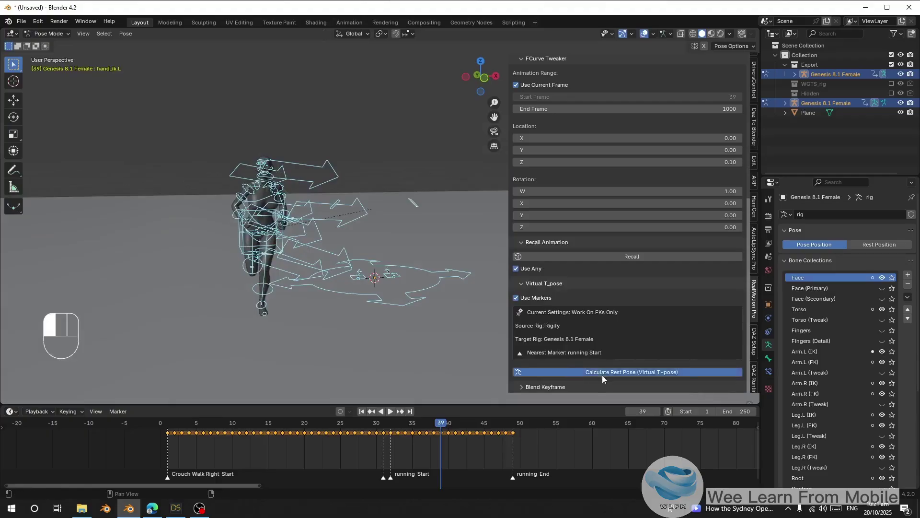
left_click(228, 240)
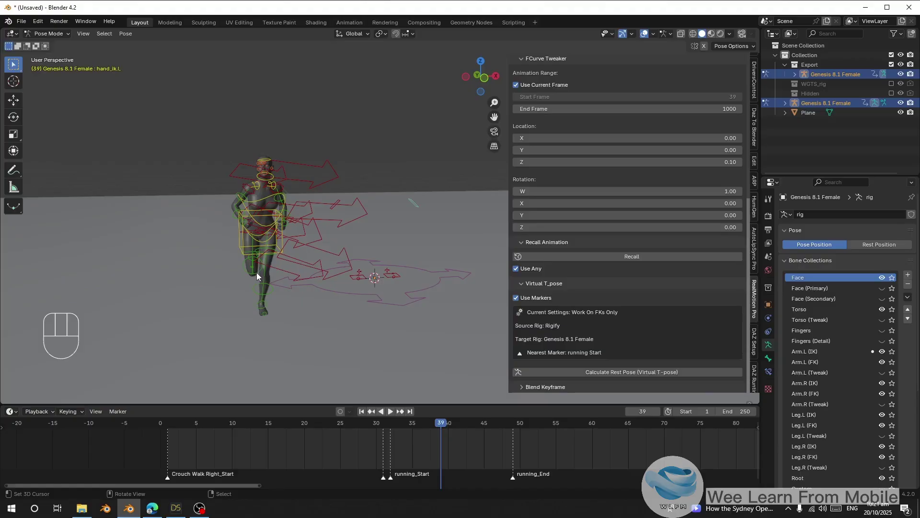
Return the selected rigs to Object Mode and open the IK-FK snapping settings
key("a")
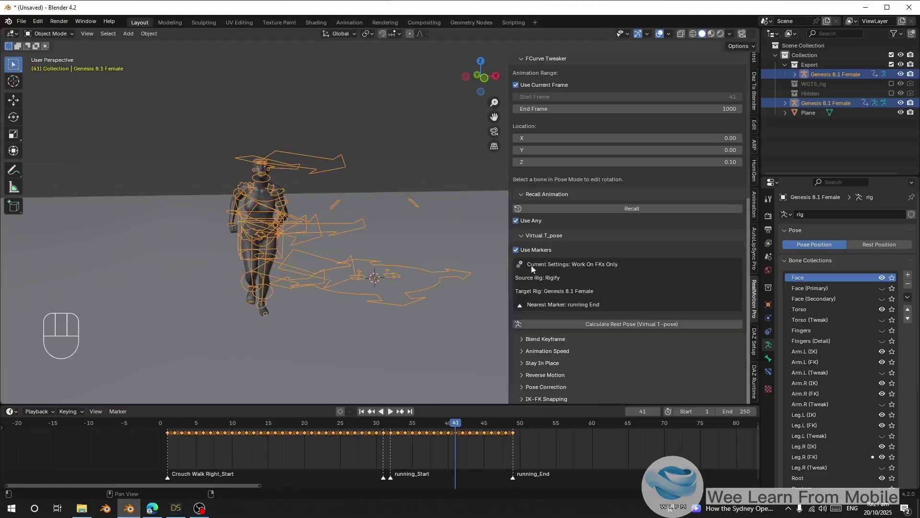
scroll(671, 396, "down", 2)
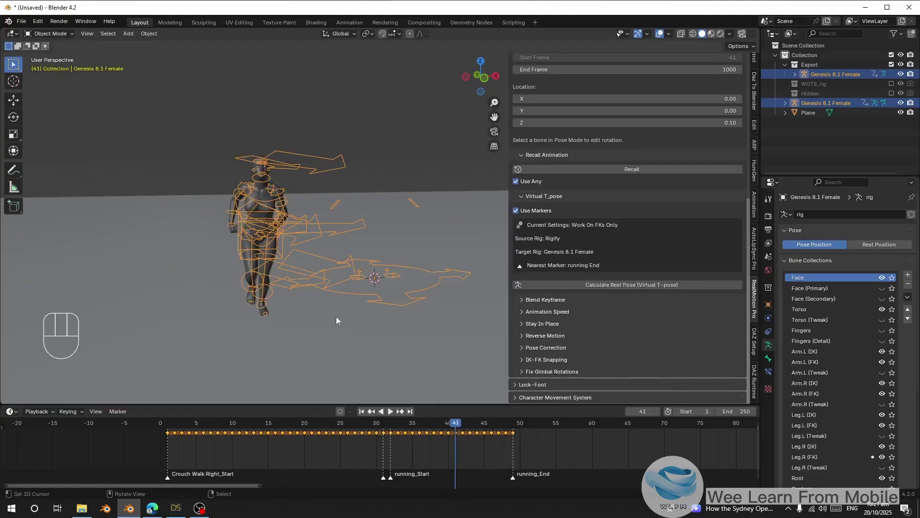
left_click(528, 361)
scroll(527, 364, "down", 5)
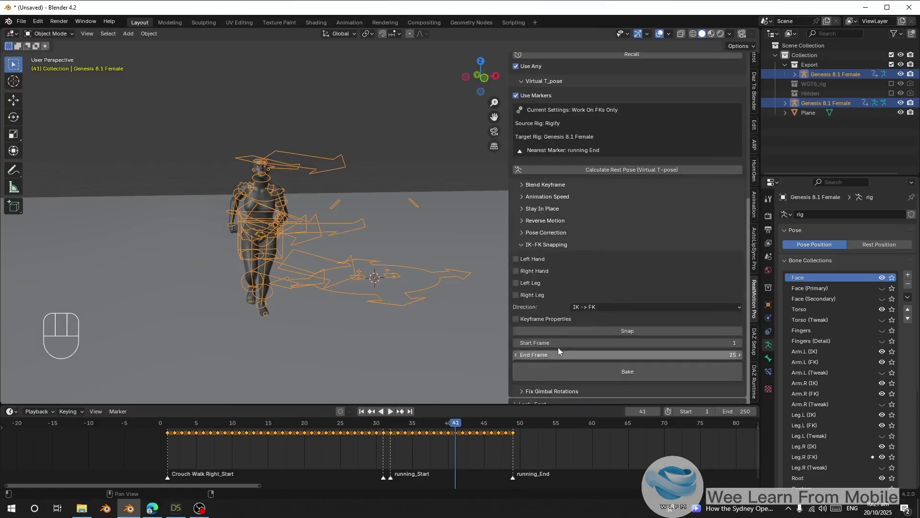
Switch the two selected Genesis 8.1 Female rigs to Pose Mode with the IK-FK snapping settings in view
middle_click_drag(280, 263, 239, 202, "shift")
scroll(240, 201, "up", 2)
left_click(53, 35)
left_click(52, 66)
scroll(271, 231, "down", 4)
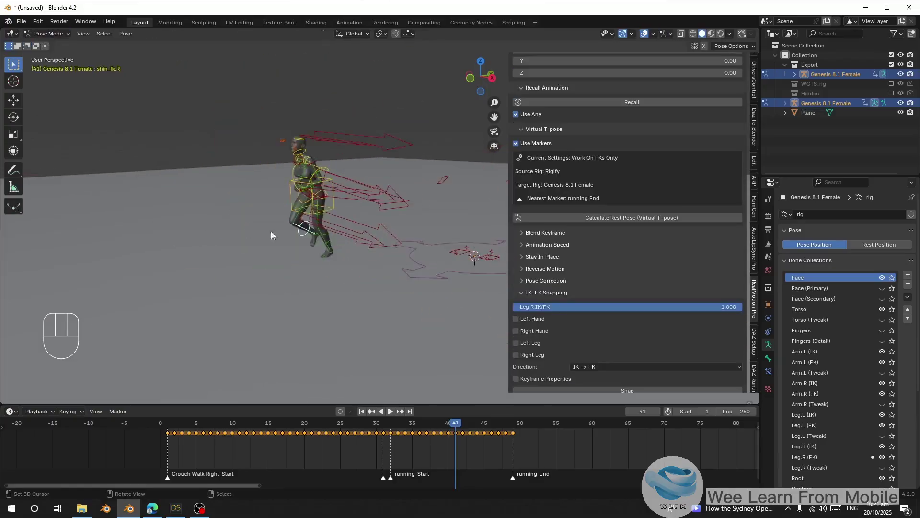
Test-move the right and left foot IK controls lying at the world origin, cancelling each move
middle_click_drag(391, 229, 286, 221, "shift")
middle_click_drag(336, 241, 356, 249)
right_click(349, 246)
key("g")
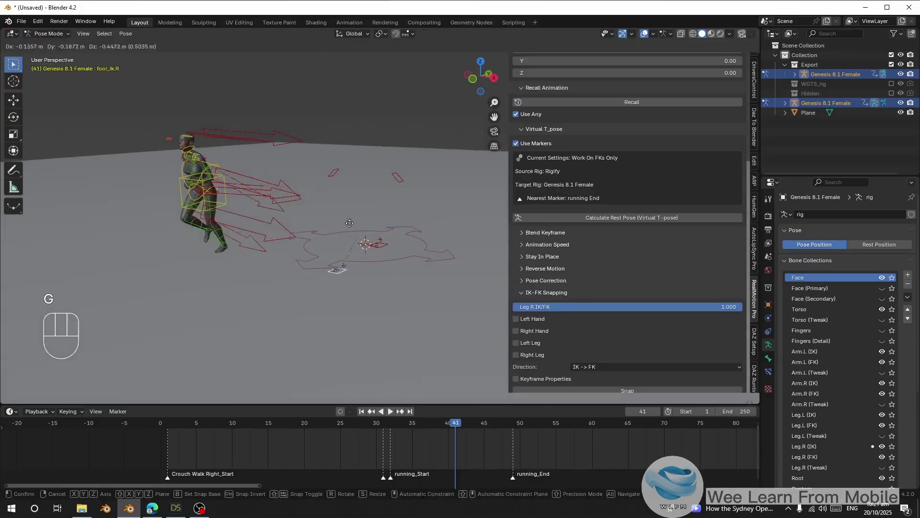
right_click(385, 241)
right_click(384, 242)
key("g")
right_click(363, 227)
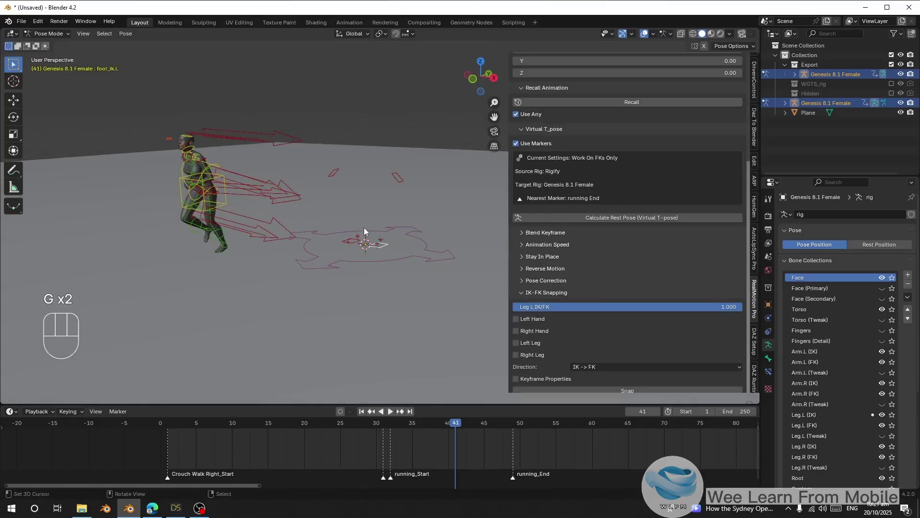
Enable IK-FK snapping for the left and right legs in the IK -> FK direction, with Keyframe Properties on
left_click(525, 355)
scroll(567, 330, "down", 4)
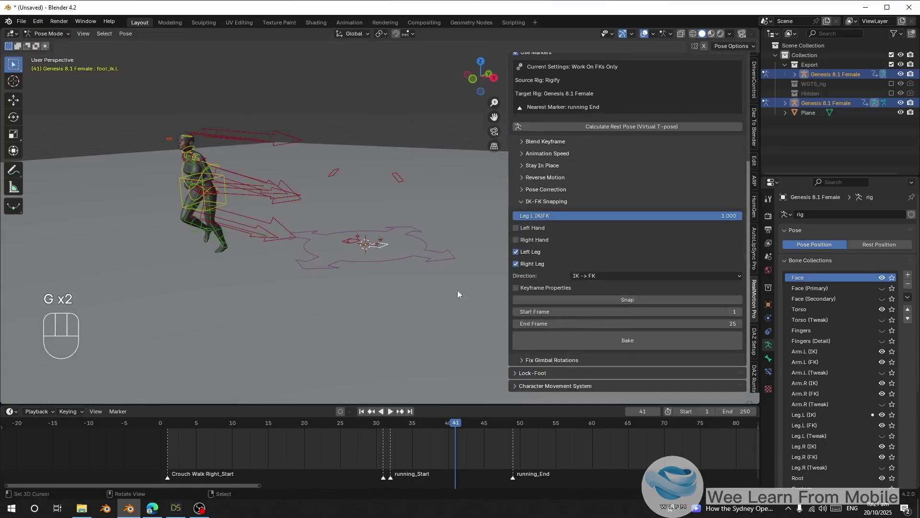
left_click(590, 276)
left_click(589, 286)
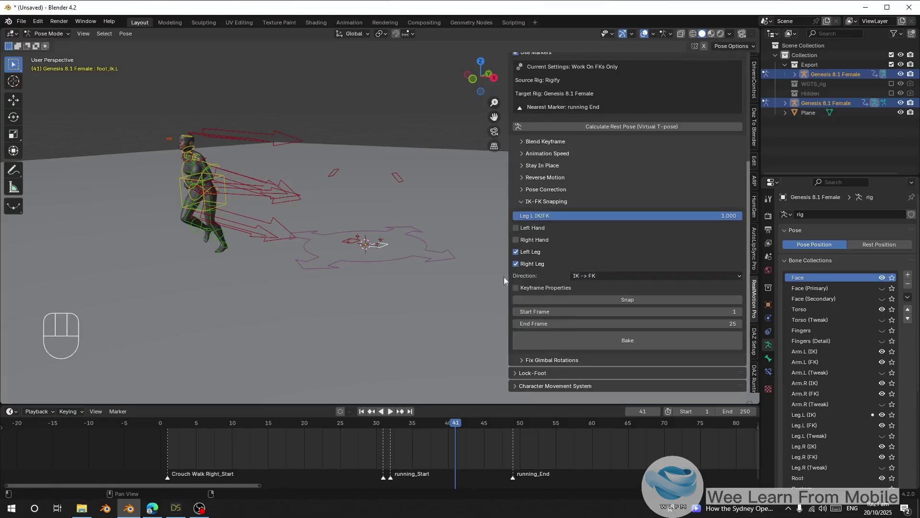
left_click(544, 288)
Set the snapping range to the run's frames 32 to 49 and bake both legs
left_click_drag(366, 438, 389, 433)
left_click(600, 312)
type("32")
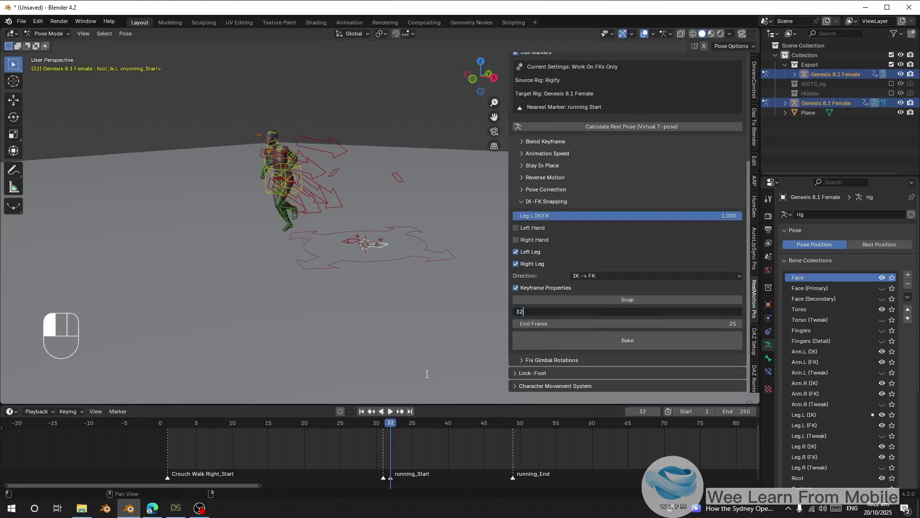
key("Return")
left_click_drag(392, 430, 512, 442)
left_click(570, 324)
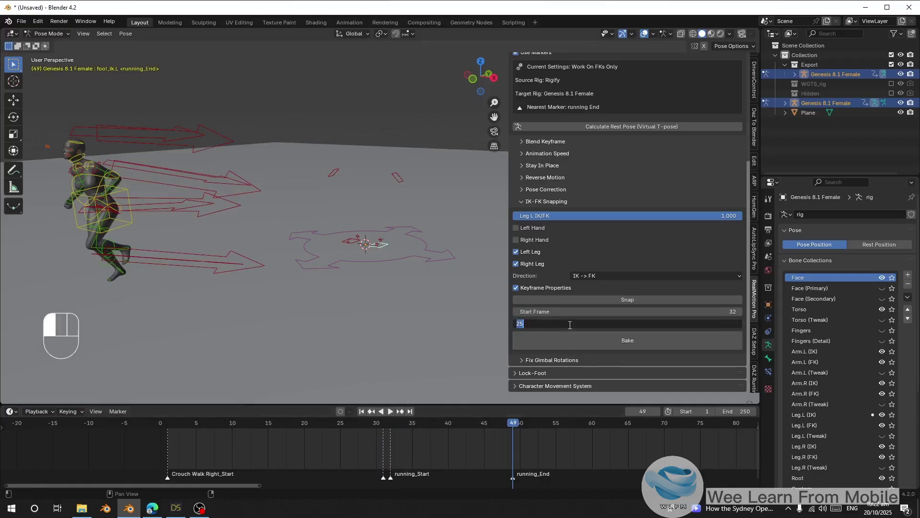
type("49")
key("Return")
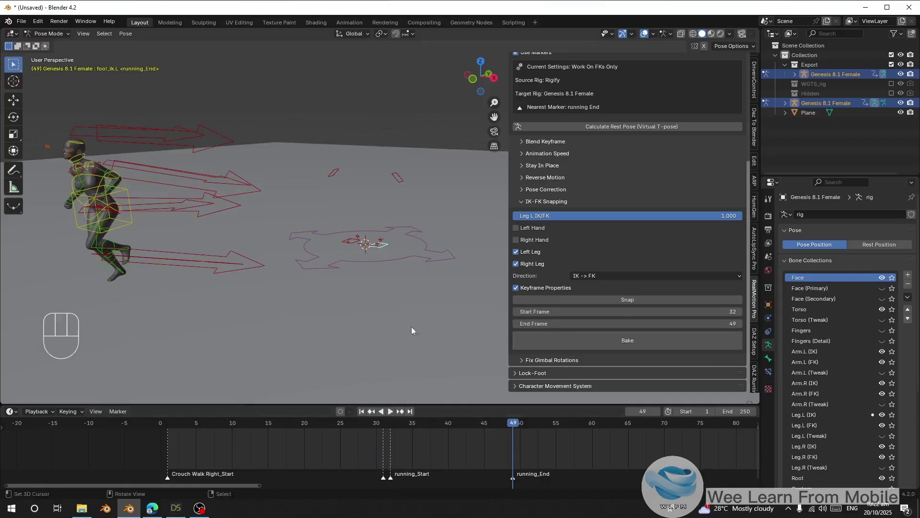
left_click(582, 341)
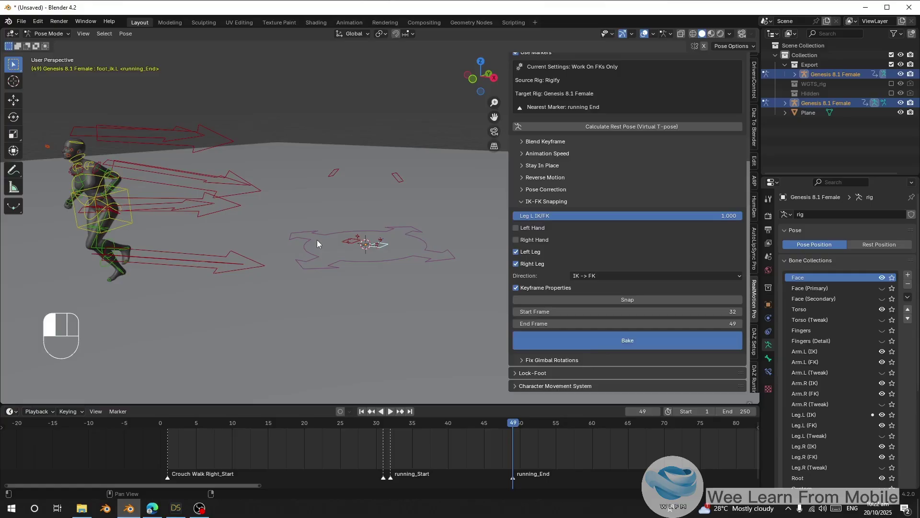
Play the baked run from the running_Start marker to check the foot IK controls
left_click(387, 442)
key("space")
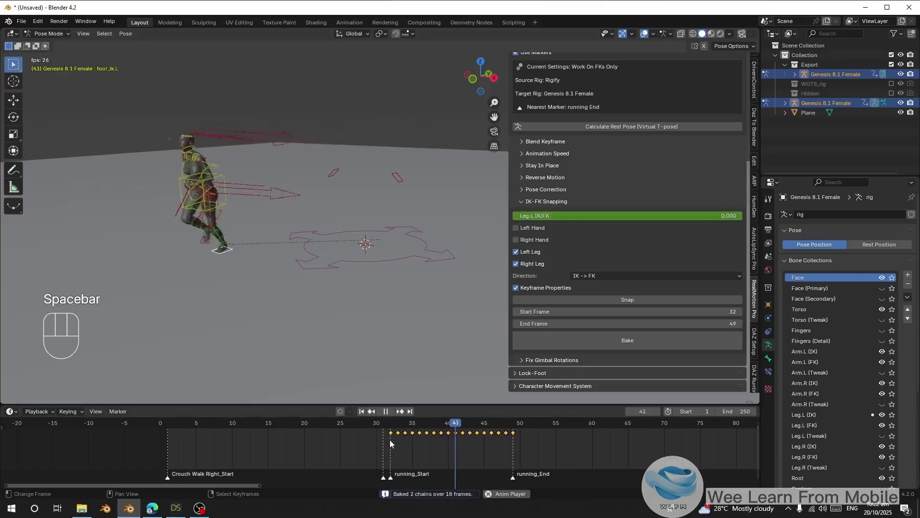
key("space")
Try moving the baked foot IK controls at frame 46 from the side, cancelling each move
middle_click_drag(159, 231, 222, 248, "shift")
scroll(222, 248, "up", 1)
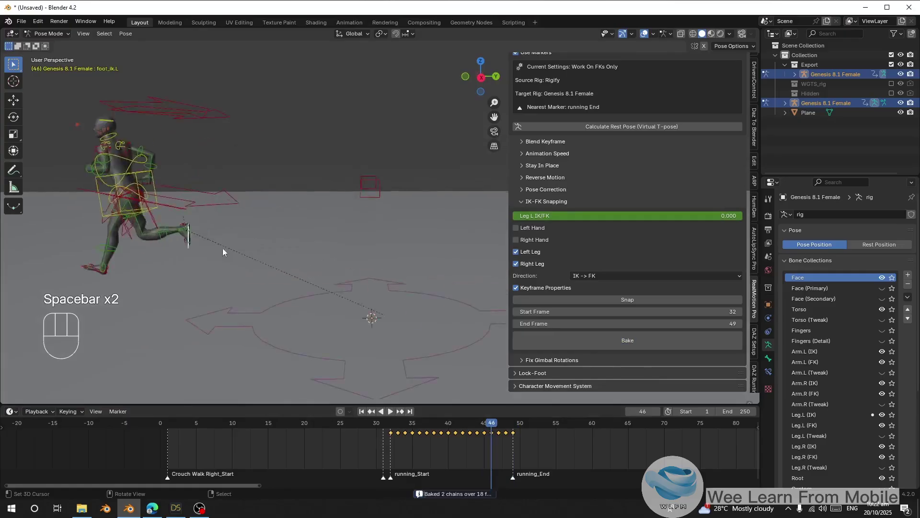
key("g")
right_click(98, 274)
right_click(99, 274)
key("g")
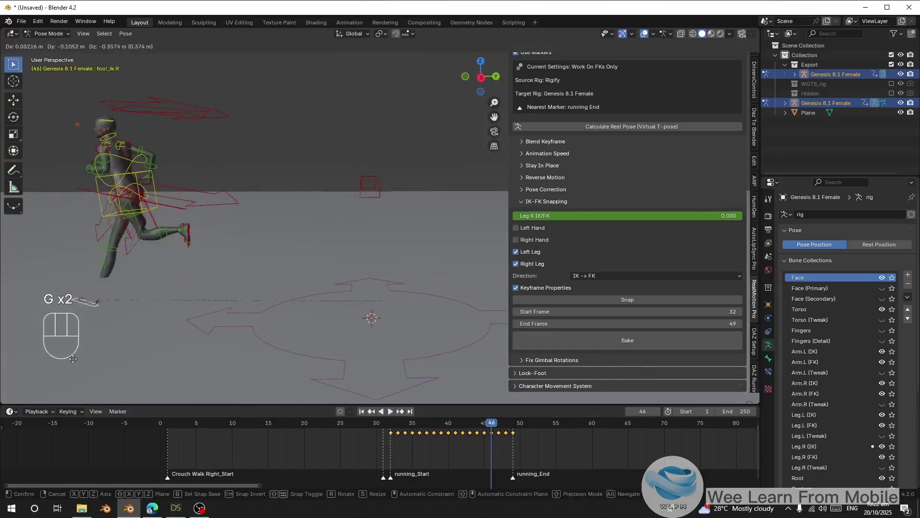
right_click(103, 254)
Replay the baked run from near its start and examine the leg motion from the front
key("space")
left_click(409, 451)
key("space")
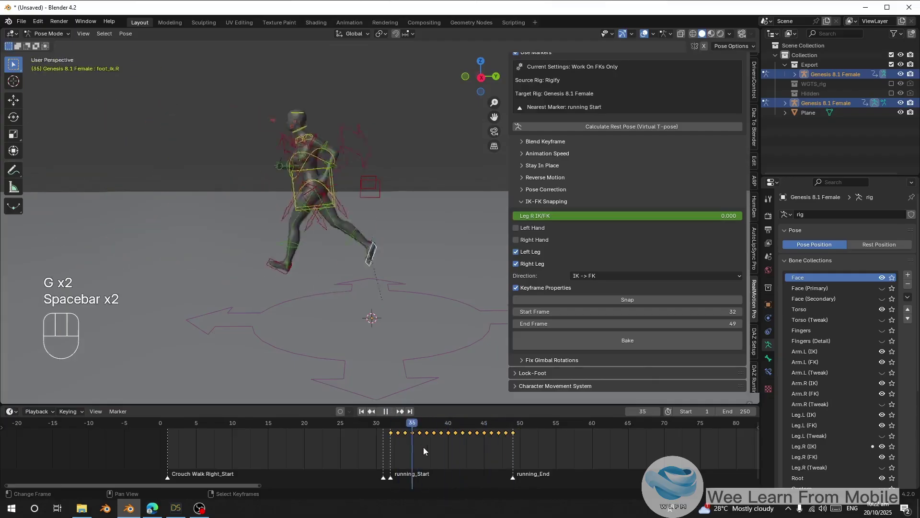
key("space")
middle_click_drag(232, 390, 331, 293)
key("space")
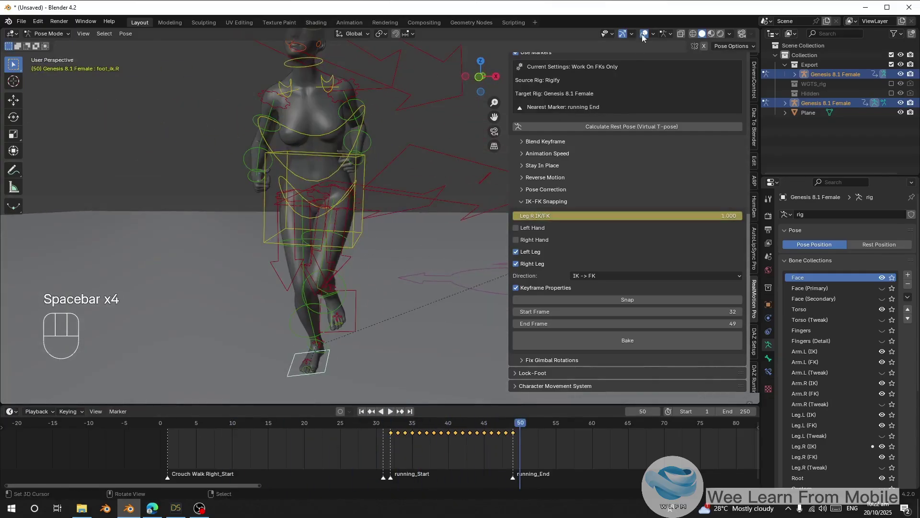
Hide the viewport overlays and replay the run from farther away
left_click(644, 33)
key("space")
scroll(347, 221, "down", 6)
scroll(417, 312, "up", 4)
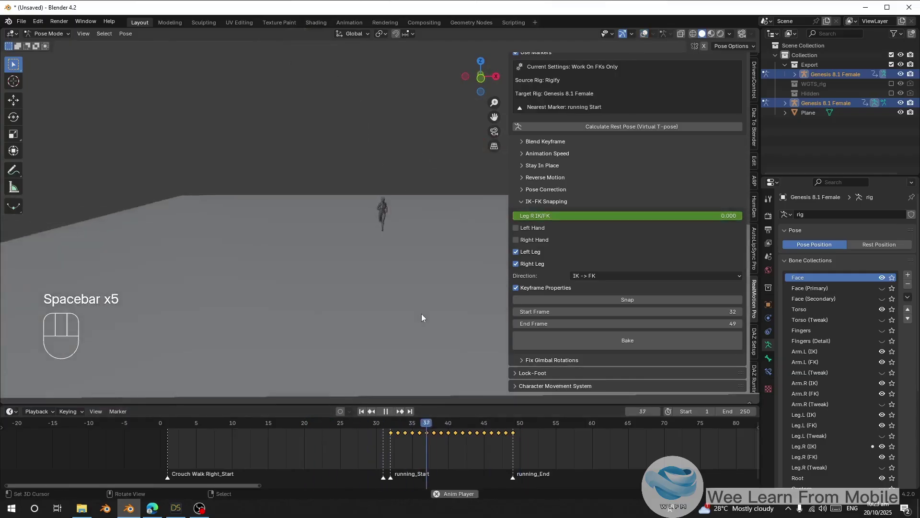